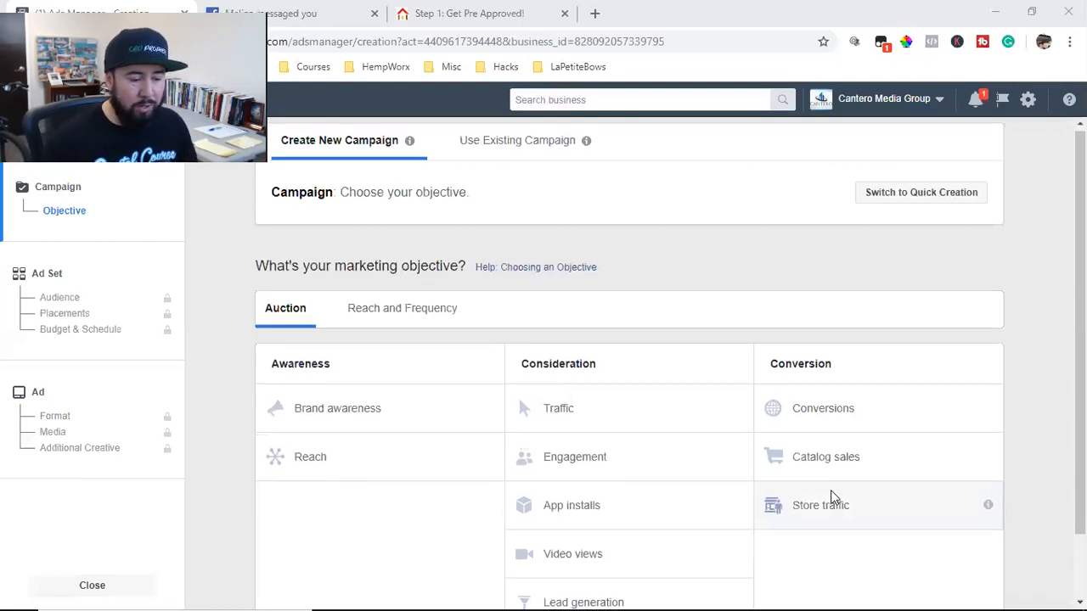
Choose Video views as the campaign's marketing objective and continue to the ad set settings
{"action": "scroll", "coordinate": [830, 501], "scroll_direction": "down", "scroll_amount": 1}
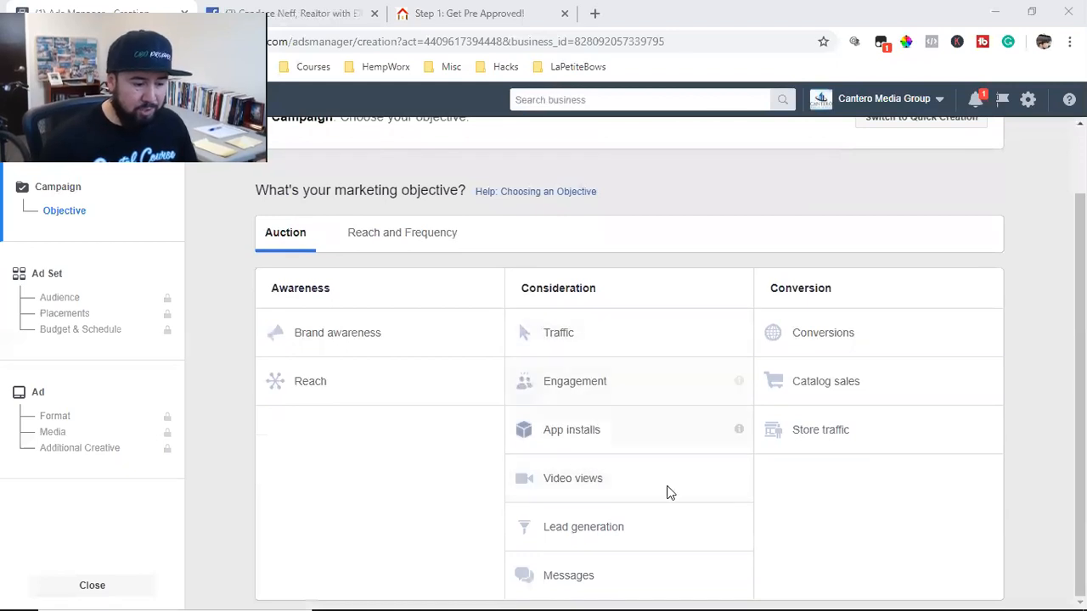
{"action": "left_click", "coordinate": [615, 493]}
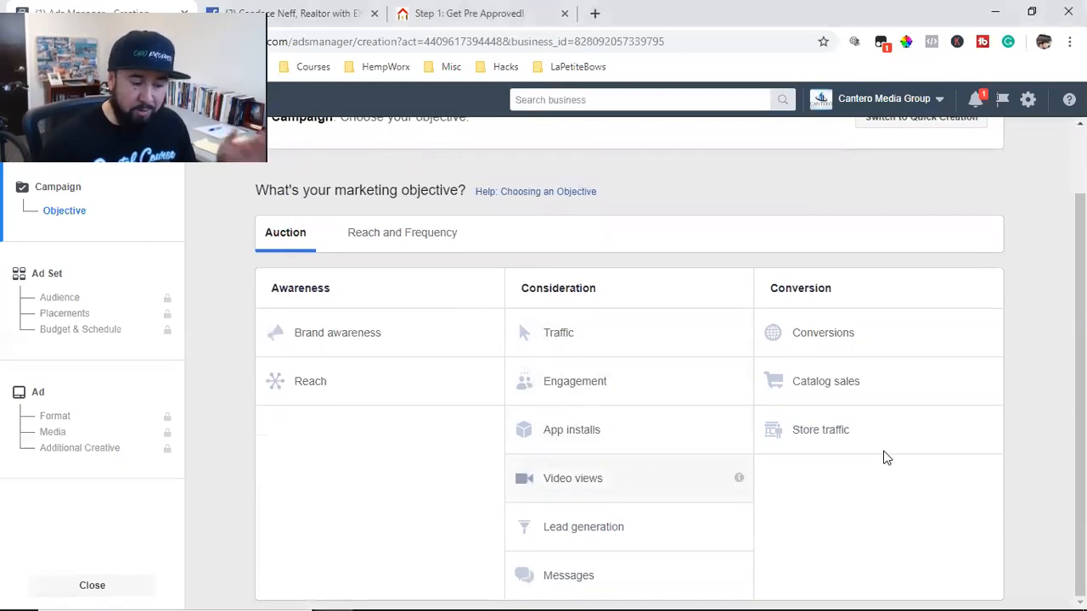
{"action": "scroll", "coordinate": [883, 459], "scroll_direction": "down", "scroll_amount": 1}
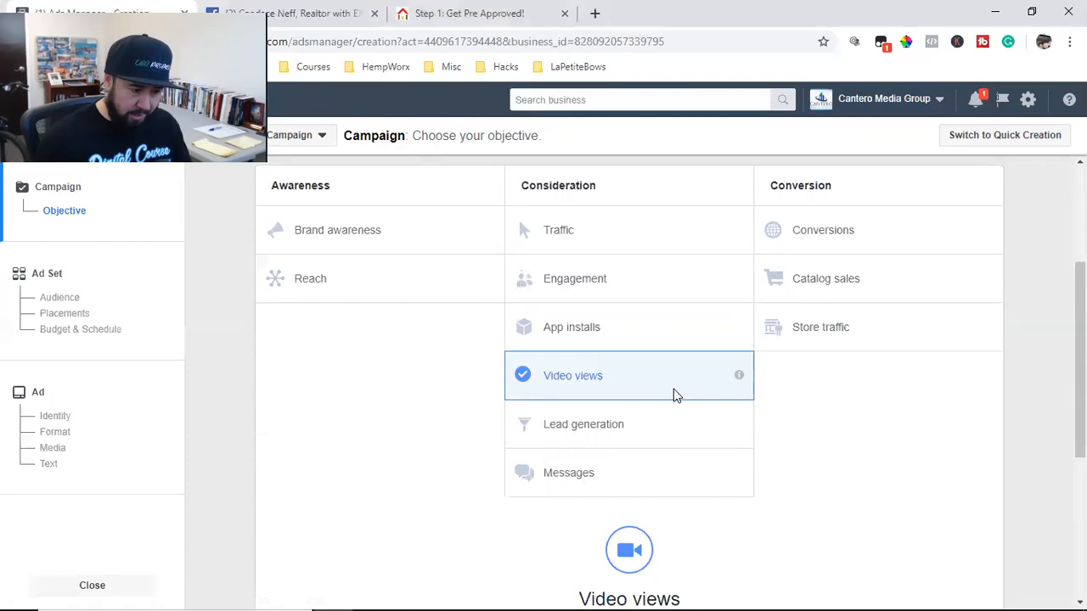
{"action": "scroll", "coordinate": [677, 396], "scroll_direction": "down", "scroll_amount": 4}
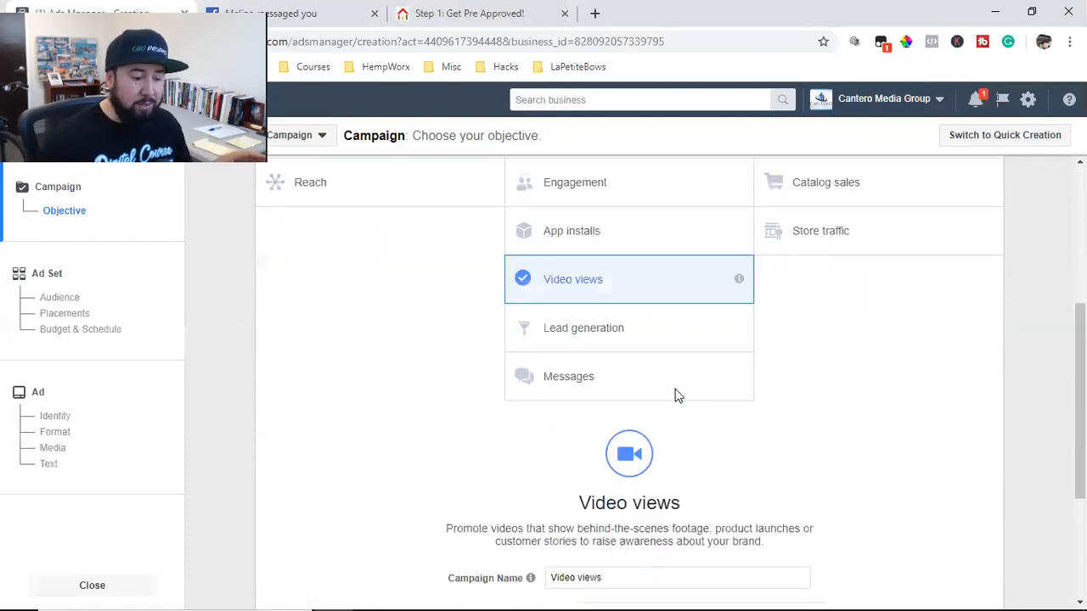
{"action": "left_click", "coordinate": [628, 477]}
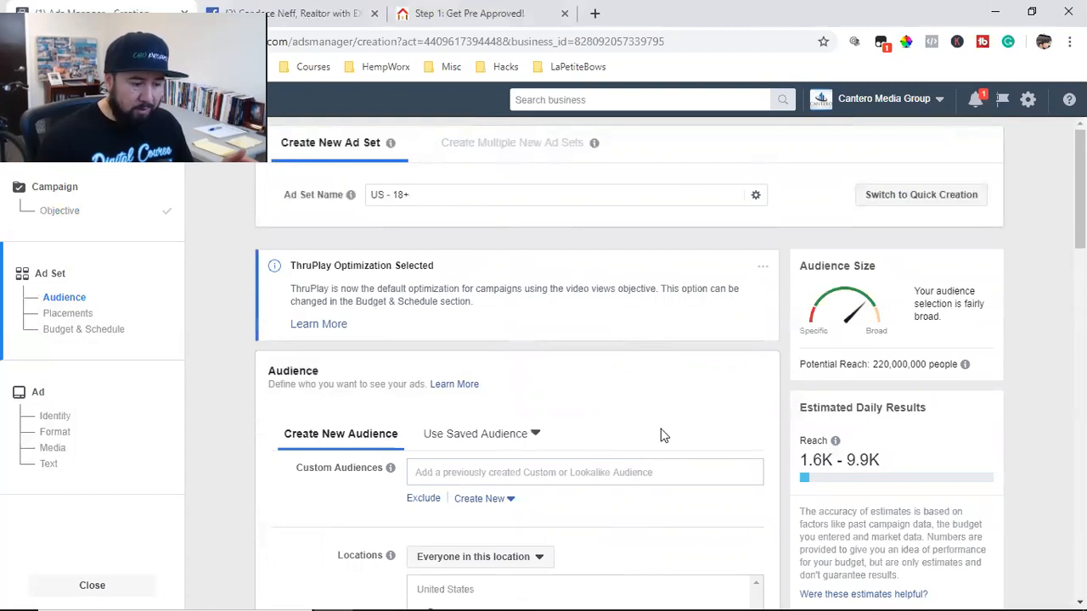
Add the interest Tony Robbins to the ad set's detailed targeting
{"action": "scroll", "coordinate": [664, 436], "scroll_direction": "down", "scroll_amount": 1}
{"action": "scroll", "coordinate": [370, 417], "scroll_direction": "down", "scroll_amount": 2}
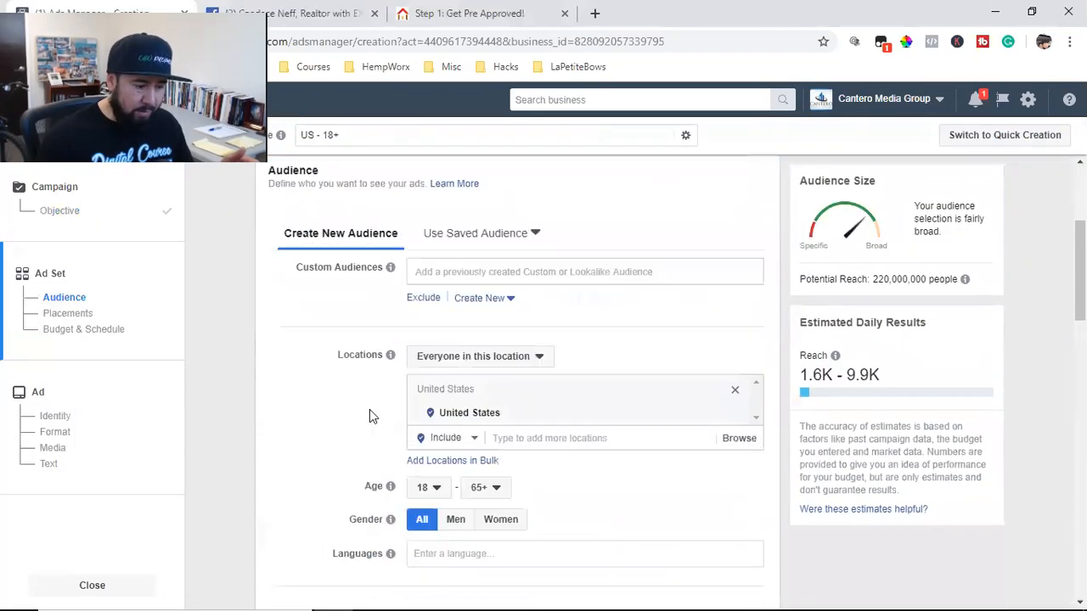
{"action": "scroll", "coordinate": [369, 416], "scroll_direction": "down", "scroll_amount": 1}
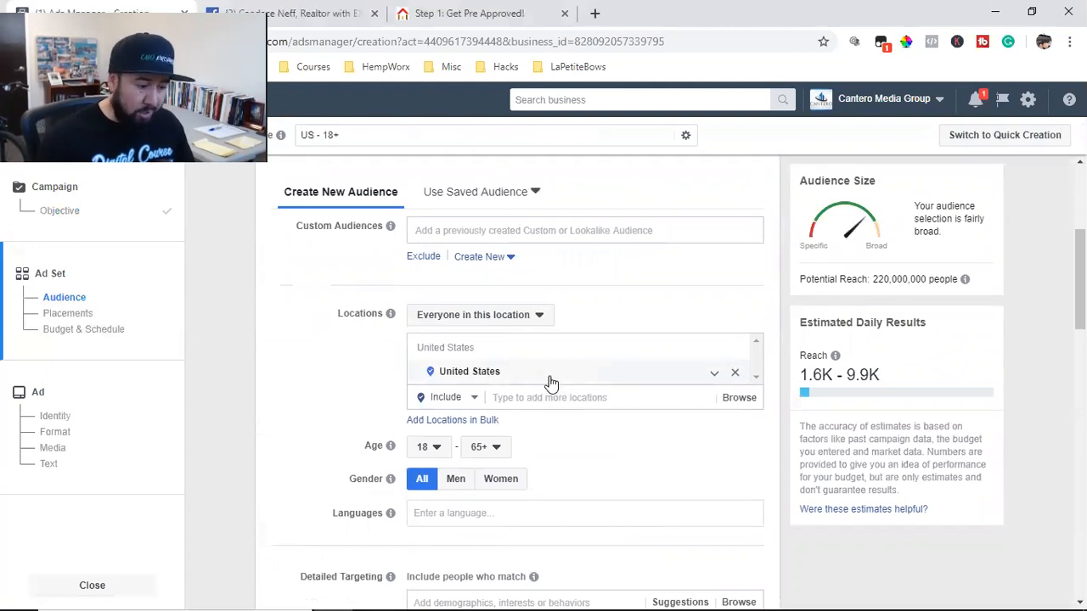
{"action": "scroll", "coordinate": [451, 399], "scroll_direction": "down", "scroll_amount": 1}
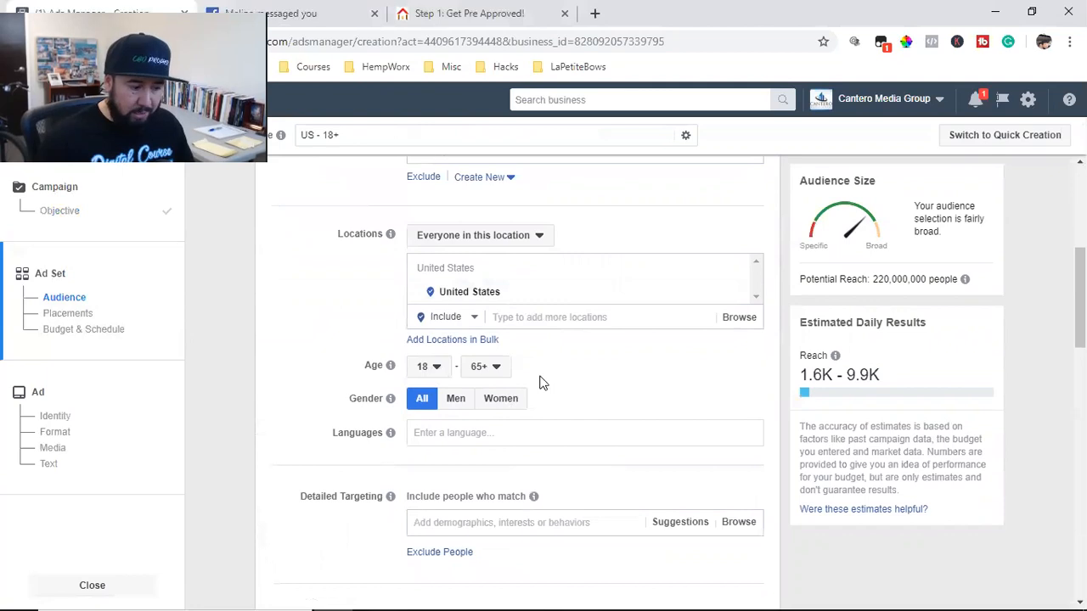
{"action": "scroll", "coordinate": [539, 381], "scroll_direction": "down", "scroll_amount": 2}
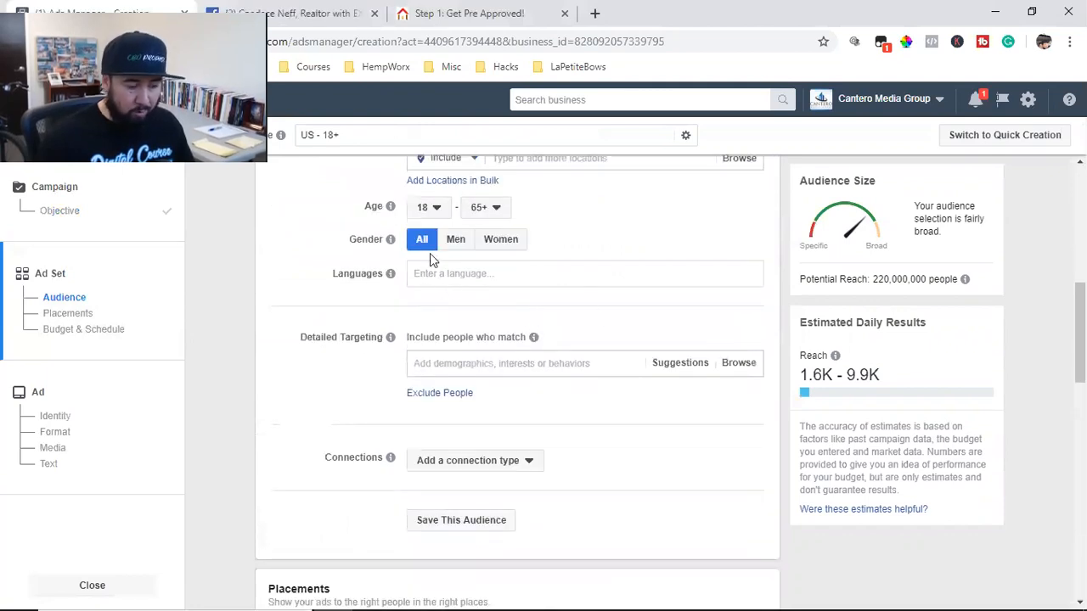
{"action": "scroll", "coordinate": [439, 348], "scroll_direction": "down", "scroll_amount": 1}
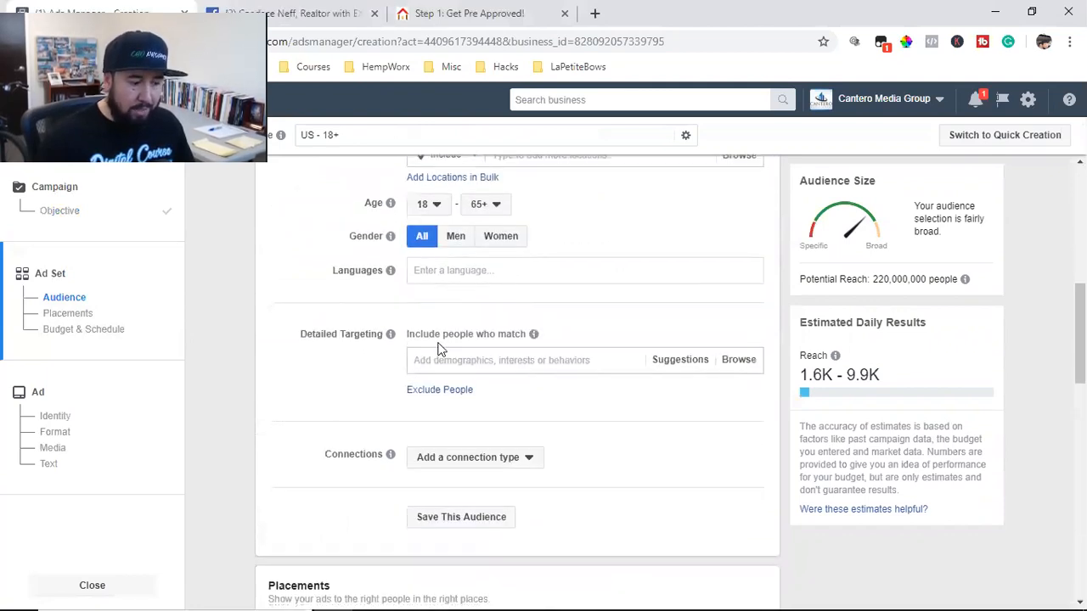
{"action": "left_click", "coordinate": [499, 283]}
{"action": "type", "text": "tony robibins"}
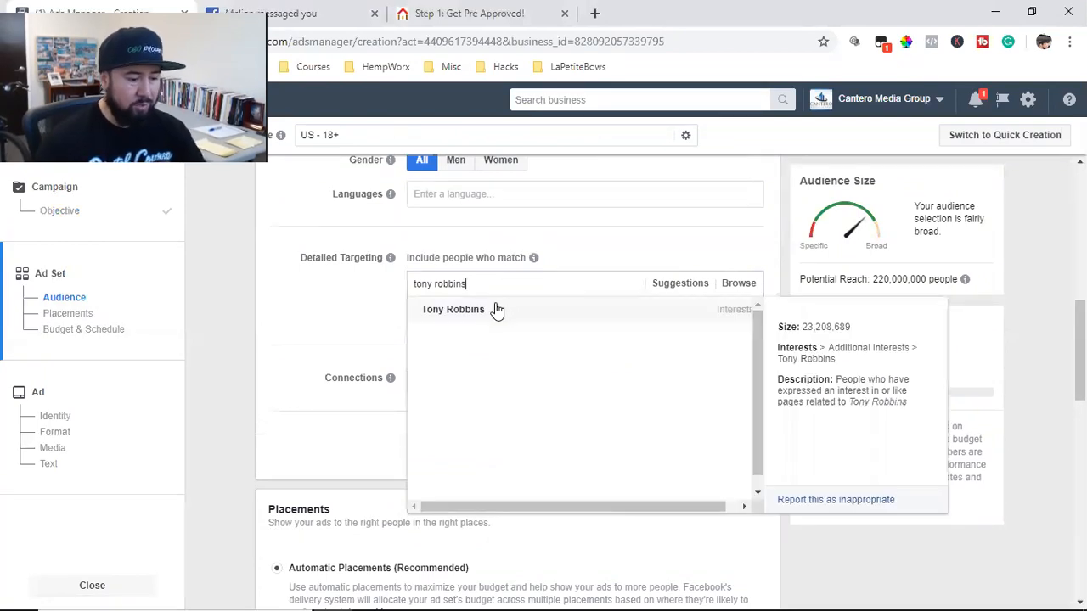
{"action": "left_click", "coordinate": [501, 306]}
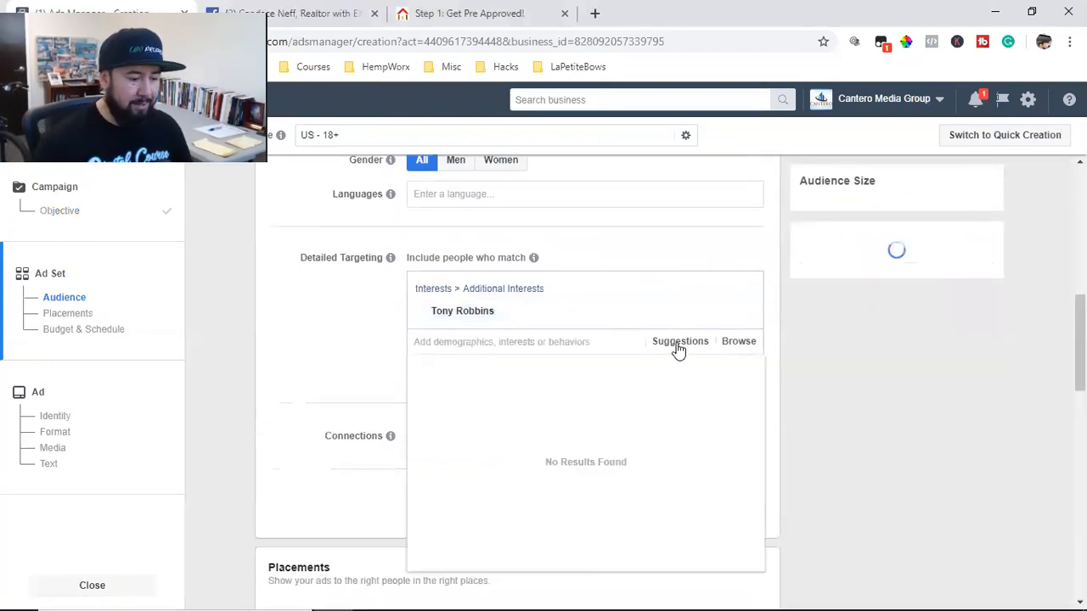
Add the suggested interests Gary Vaynerchuk, Grant Cardone and Robert Kiyosaki to the detailed targeting
{"action": "left_click", "coordinate": [679, 341]}
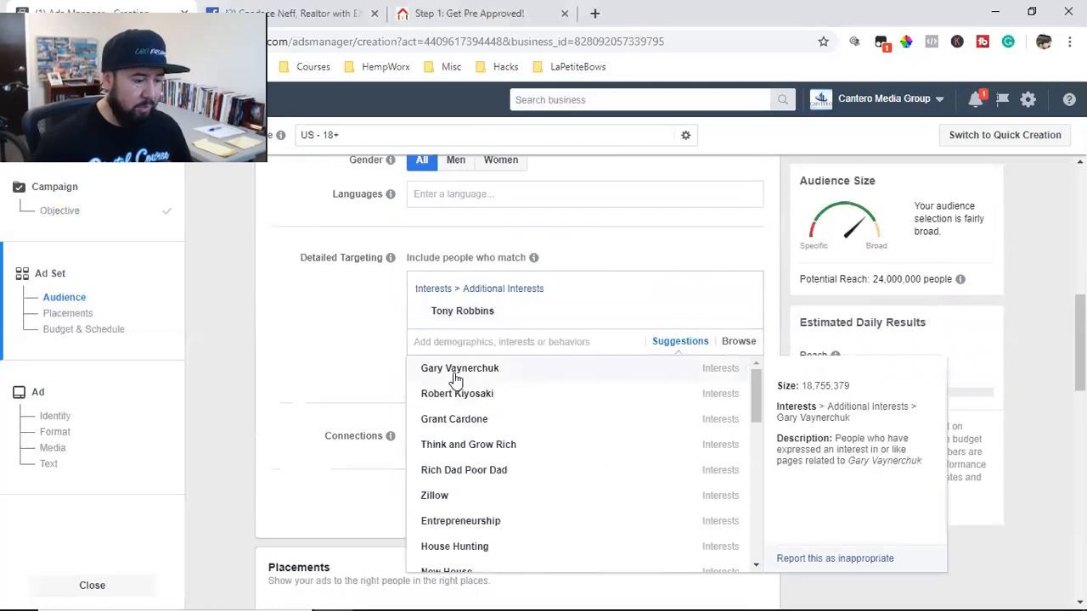
{"action": "left_click", "coordinate": [455, 374]}
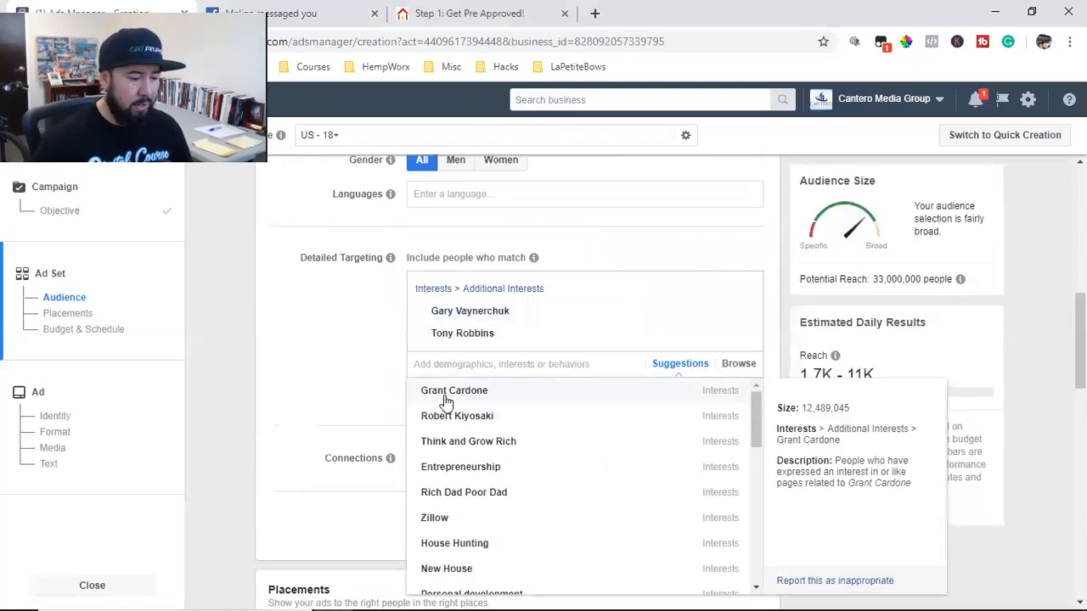
{"action": "left_click", "coordinate": [446, 394]}
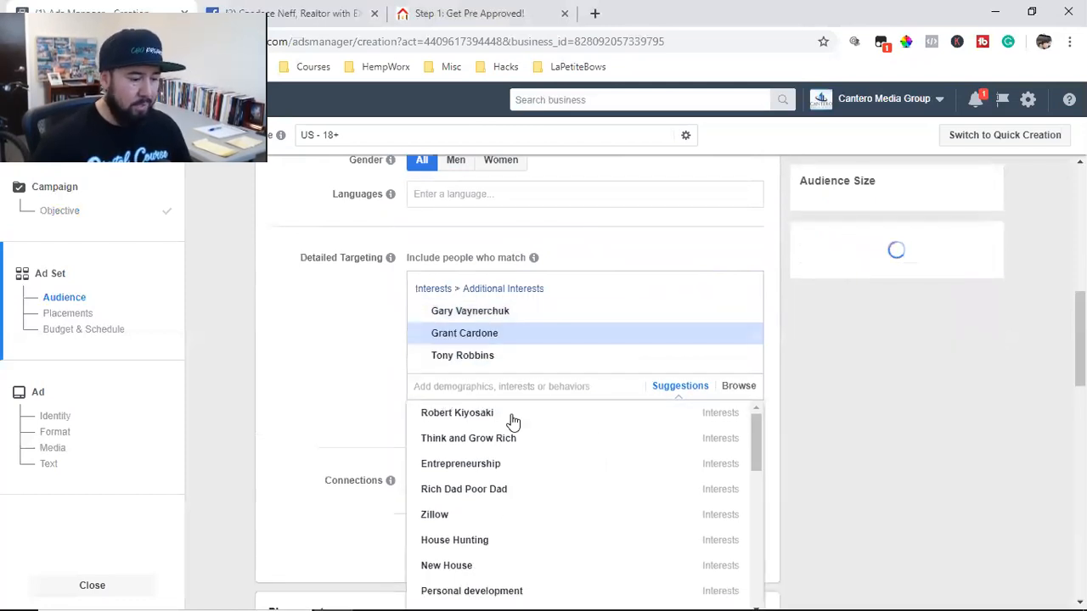
{"action": "left_click", "coordinate": [466, 416]}
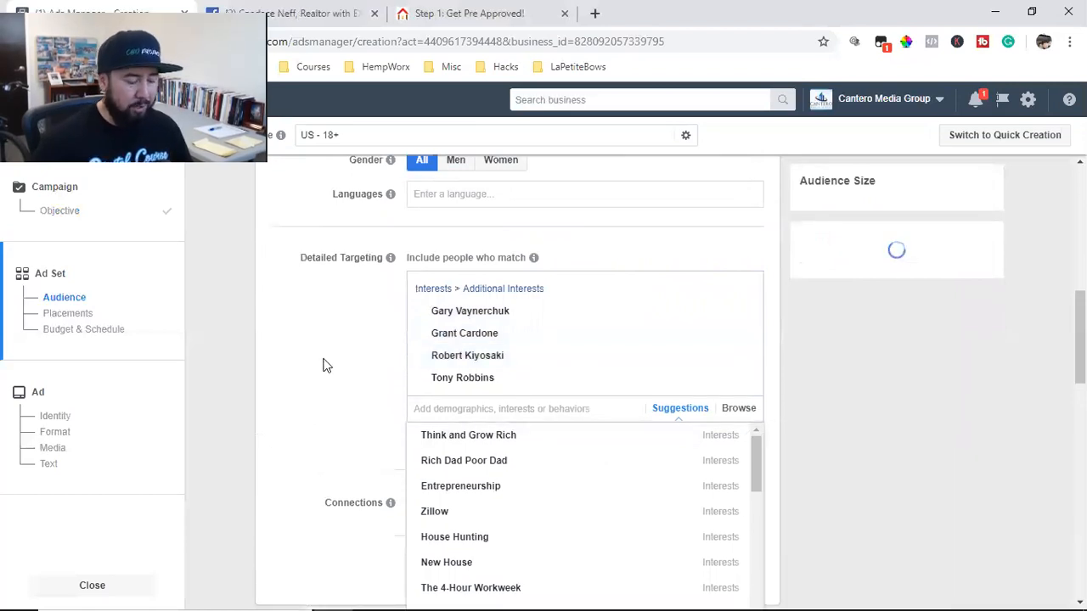
{"action": "left_click", "coordinate": [323, 365]}
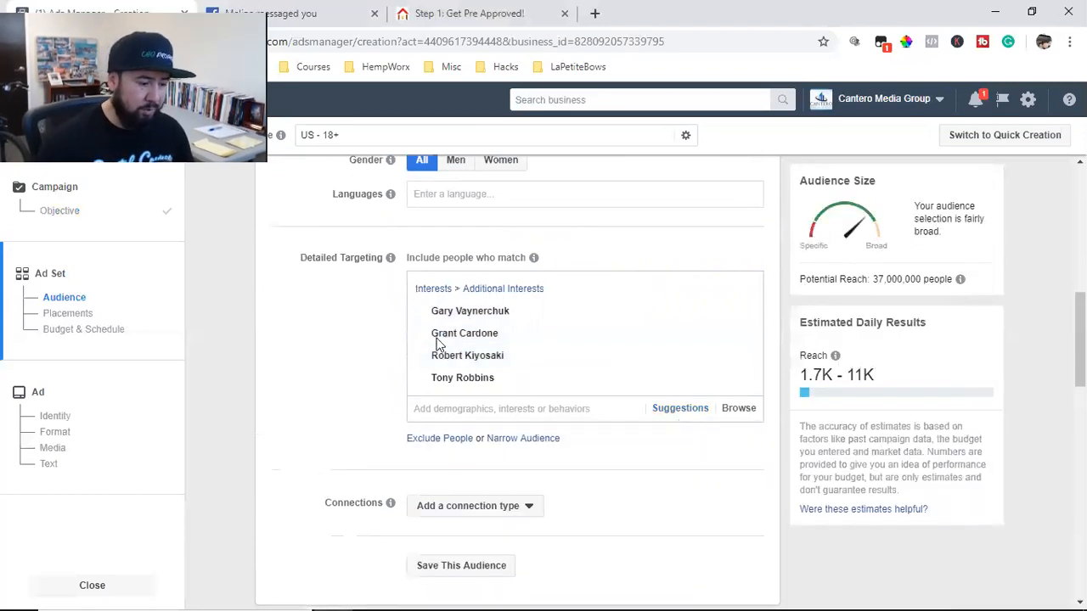
{"action": "mouse_move", "coordinate": [452, 328]}
{"action": "scroll", "coordinate": [400, 351], "scroll_direction": "down", "scroll_amount": 2}
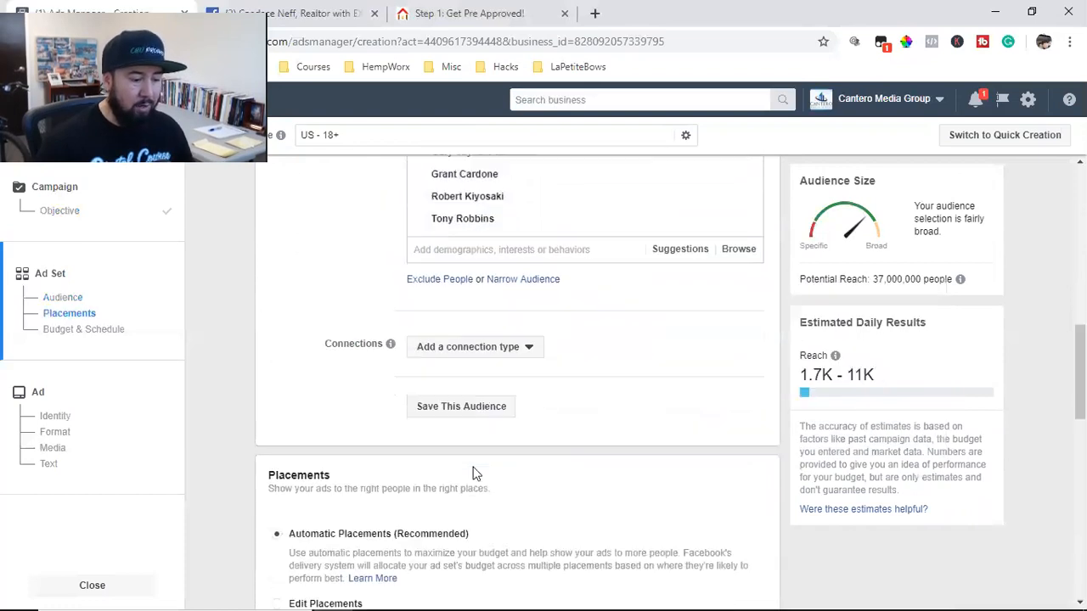
{"action": "left_click", "coordinate": [431, 411]}
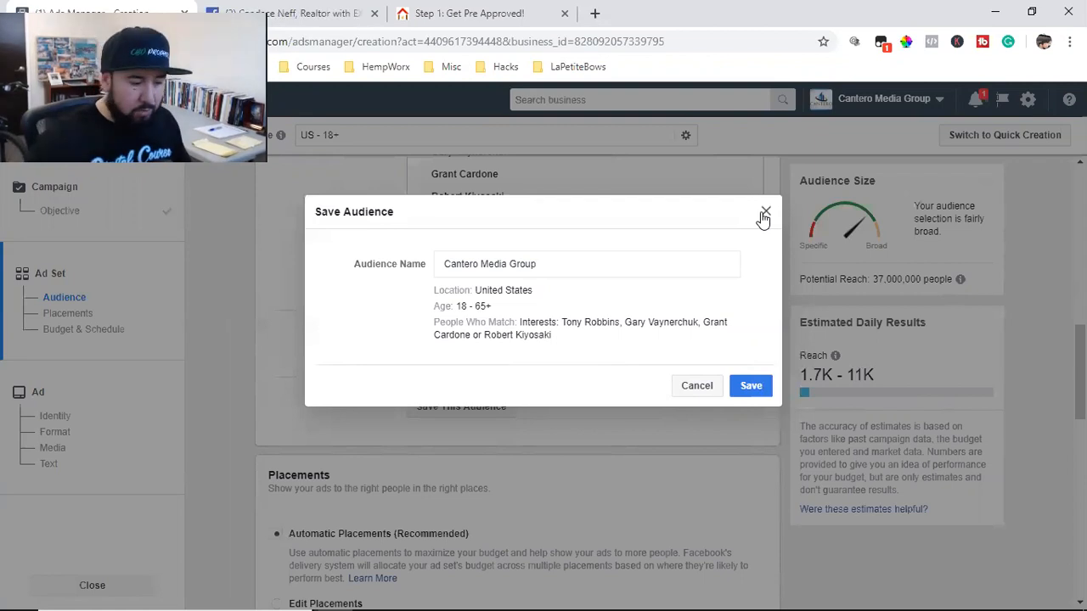
{"action": "double_click", "coordinate": [482, 266]}
{"action": "left_click", "coordinate": [482, 267]}
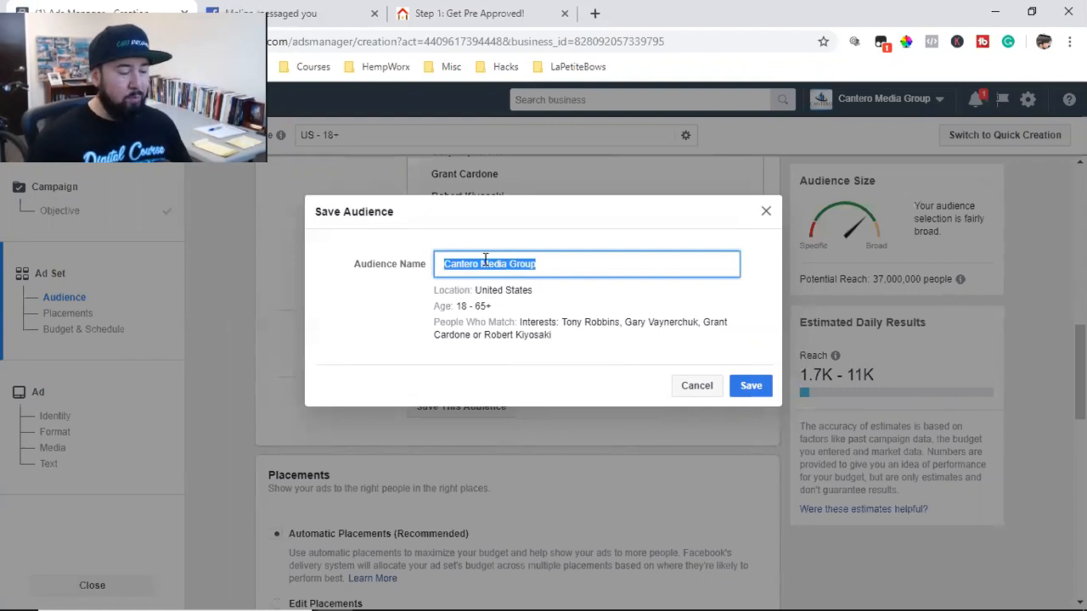
{"action": "left_click", "coordinate": [698, 392]}
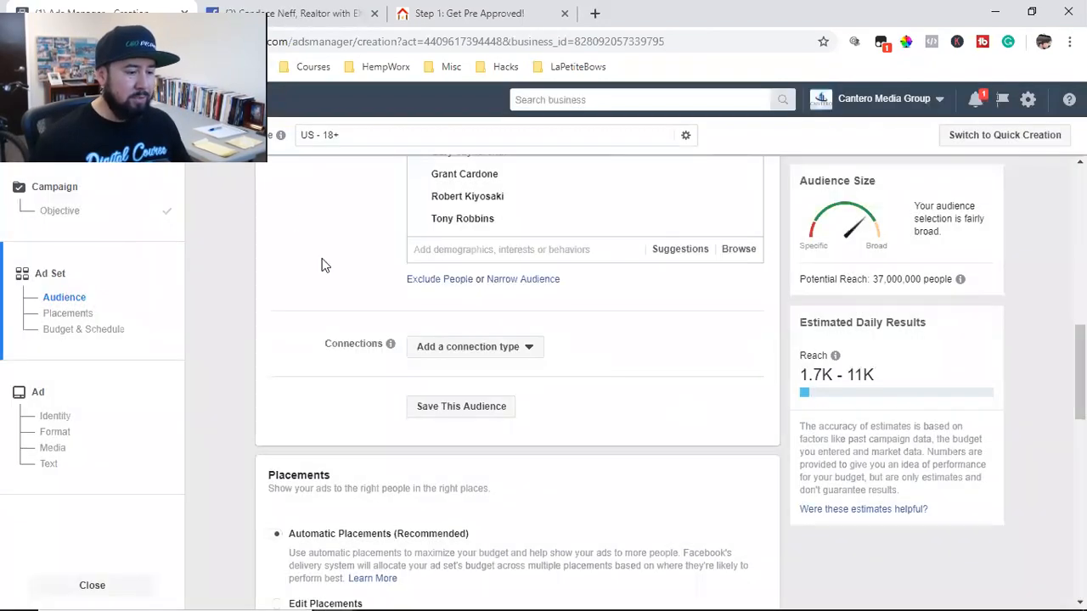
Open the Audiences asset library to view the saved audiences, discarding the unsaved changes in the campaign draft
{"action": "scroll", "coordinate": [242, 229], "scroll_direction": "up", "scroll_amount": 7}
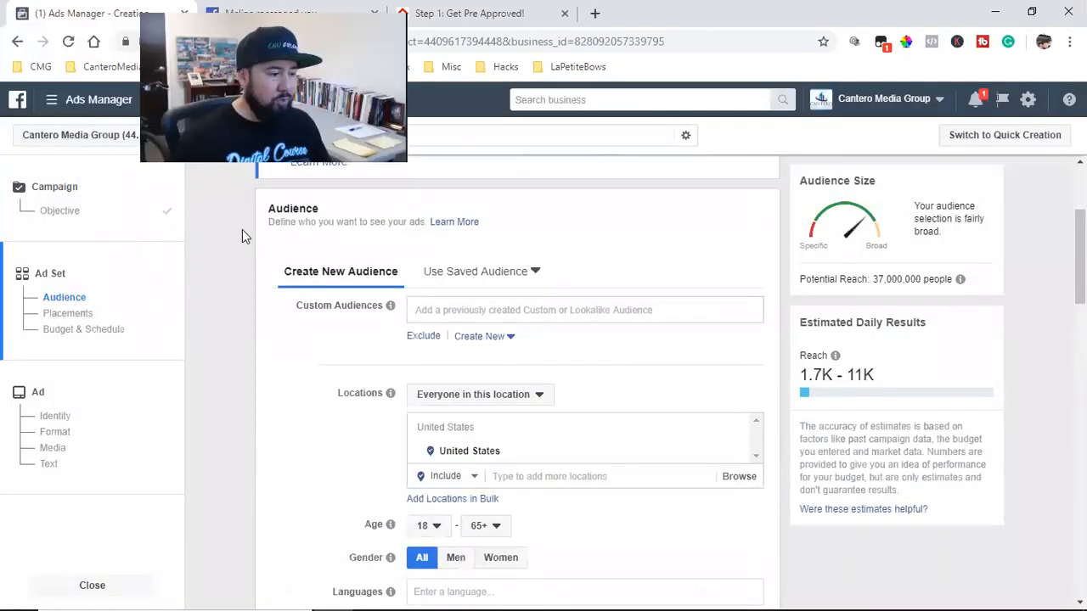
{"action": "left_click", "coordinate": [52, 101]}
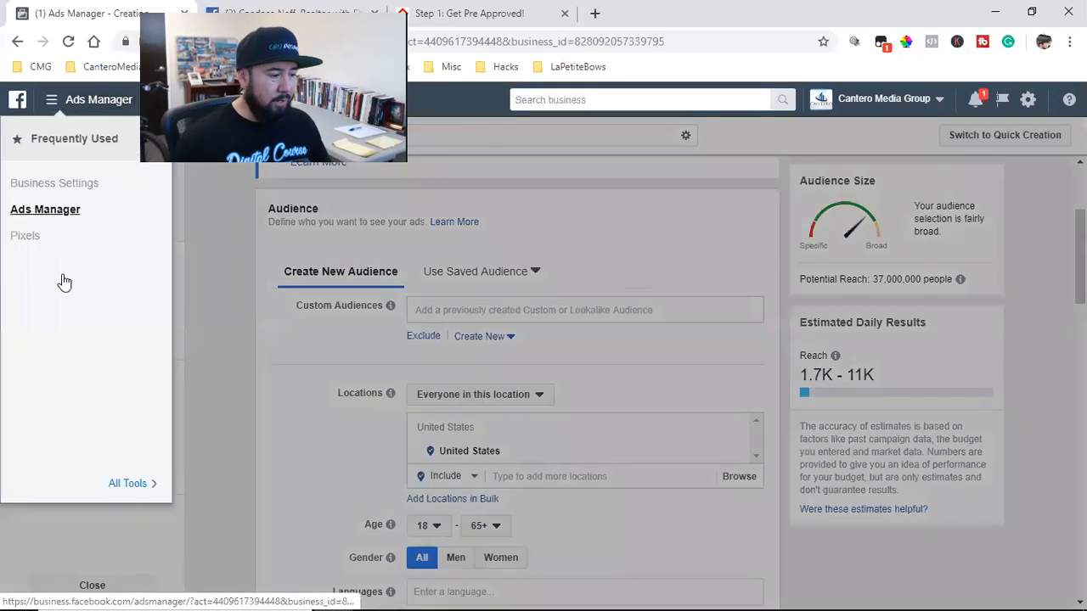
{"action": "left_click", "coordinate": [110, 484]}
{"action": "left_click", "coordinate": [725, 183]}
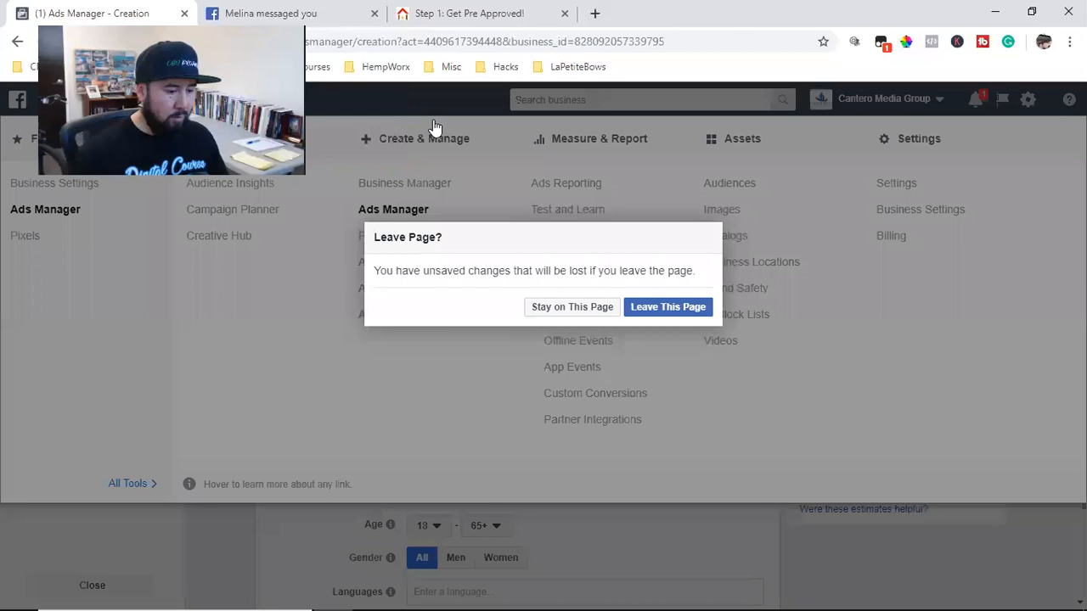
{"action": "left_click", "coordinate": [661, 307]}
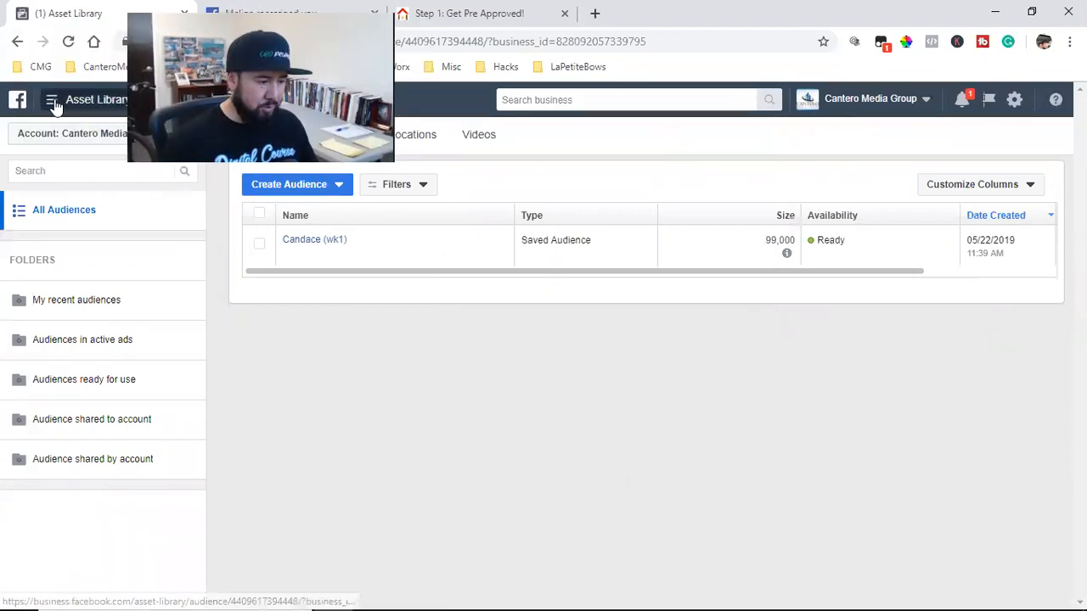
Return to Ads Manager and create a new campaign, starting over instead of continuing the previous draft
{"action": "left_click", "coordinate": [52, 101]}
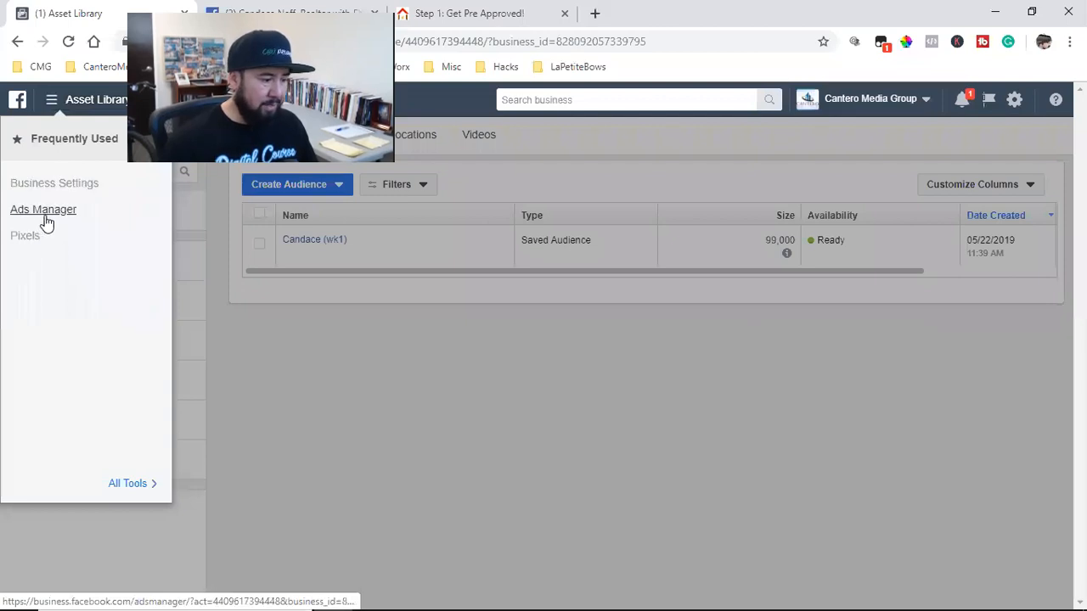
{"action": "left_click", "coordinate": [68, 202]}
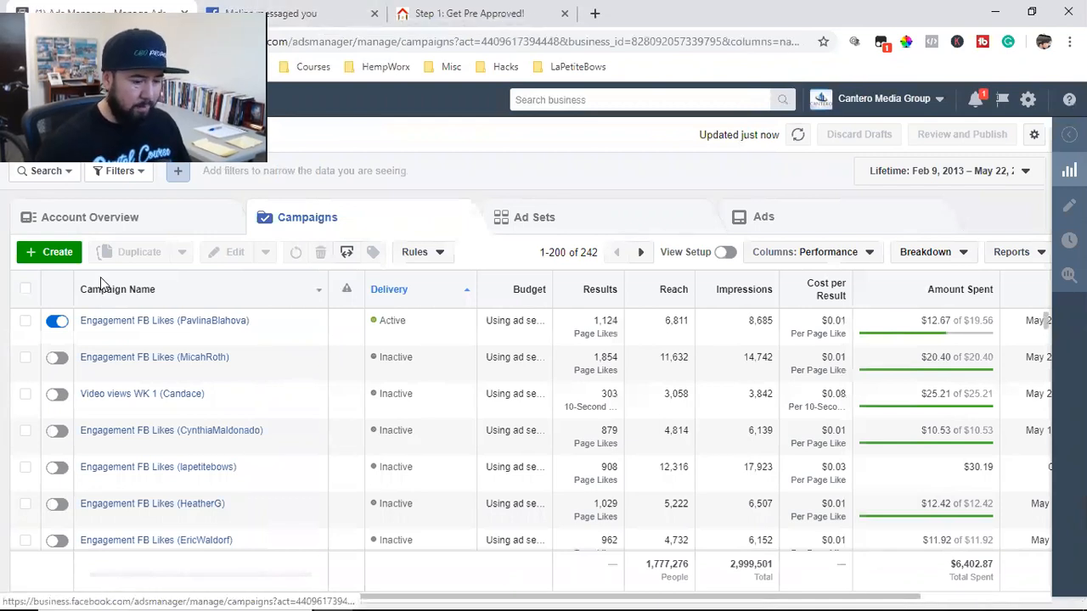
{"action": "left_click", "coordinate": [51, 259]}
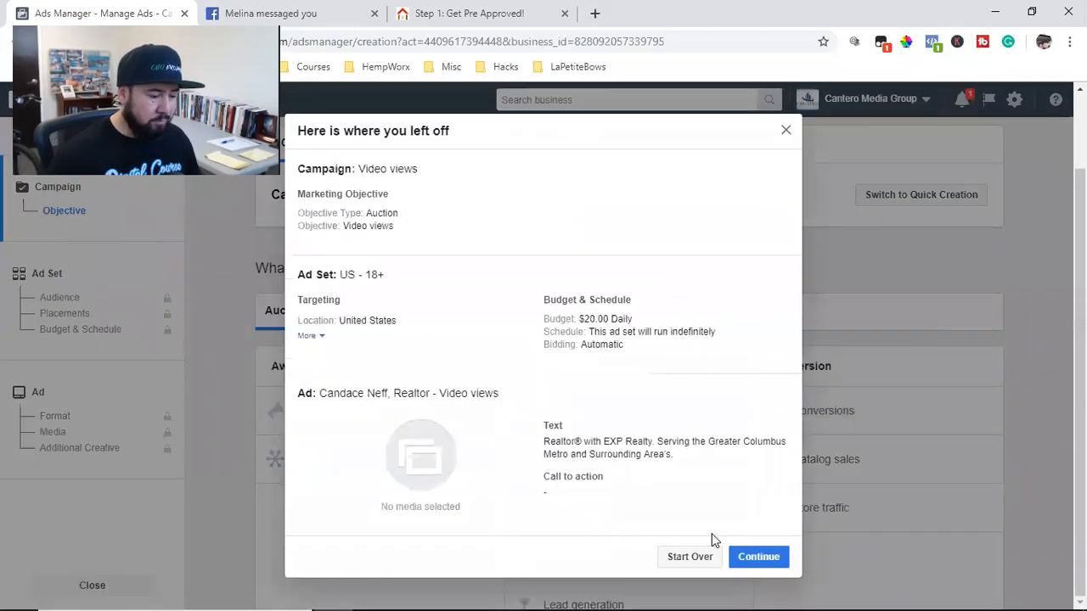
{"action": "left_click", "coordinate": [710, 554]}
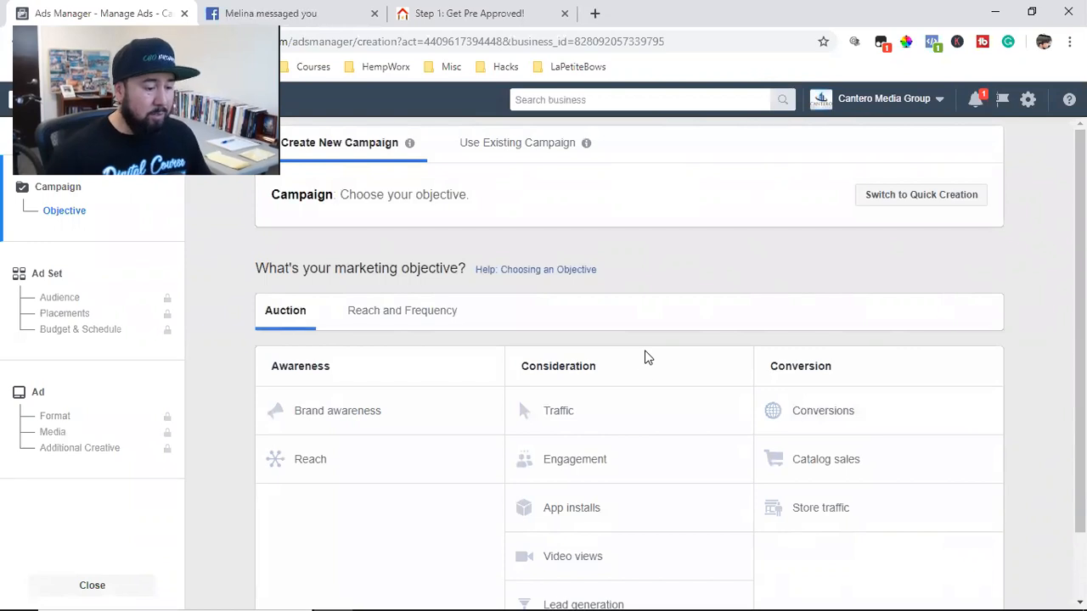
Review the "Step 1: Get Pre Approved!" landing page and display the Traffic objective's description on the campaign creation page
{"action": "scroll", "coordinate": [620, 428], "scroll_direction": "down", "scroll_amount": 1}
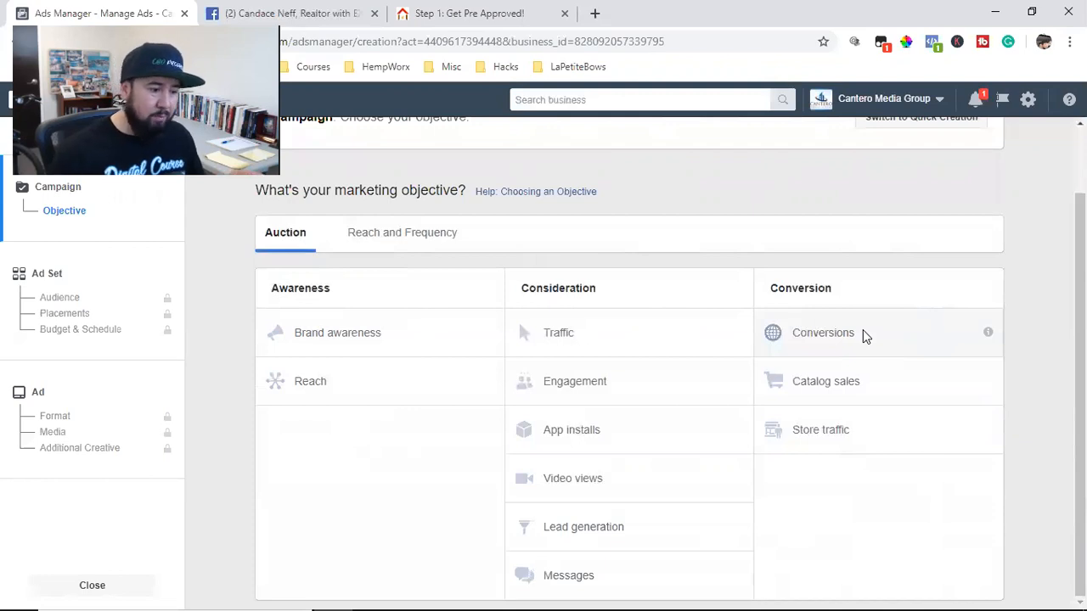
{"action": "left_click", "coordinate": [472, 14]}
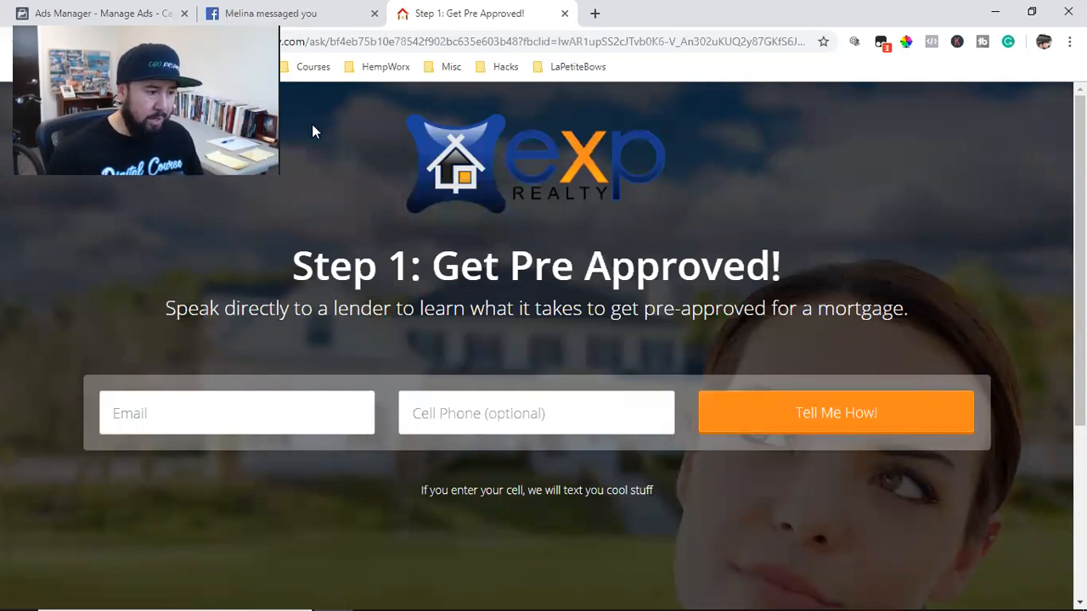
{"action": "left_click", "coordinate": [104, 13]}
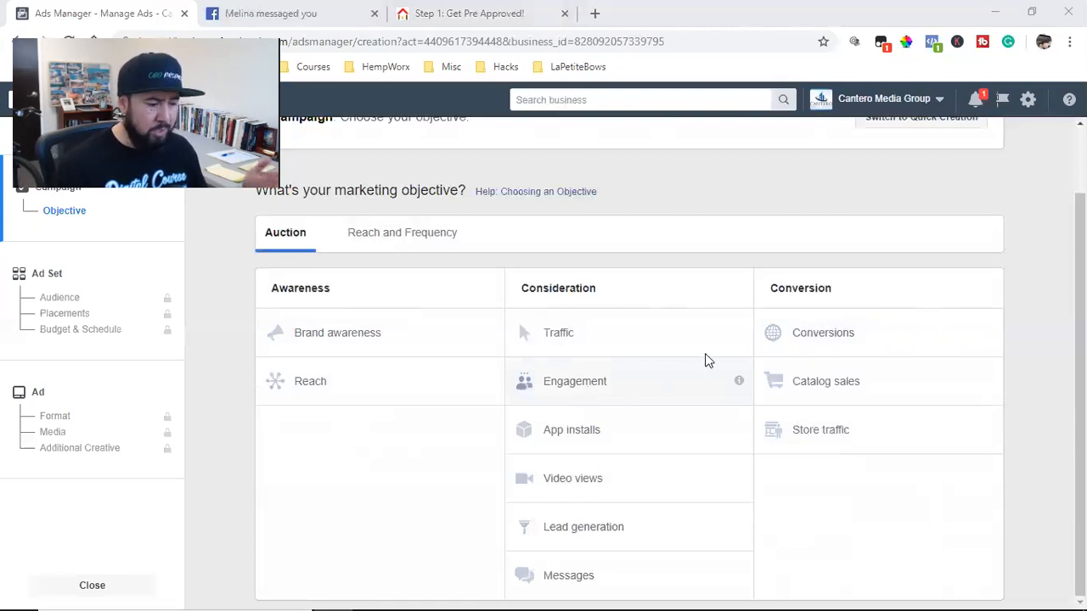
{"action": "left_click", "coordinate": [484, 17]}
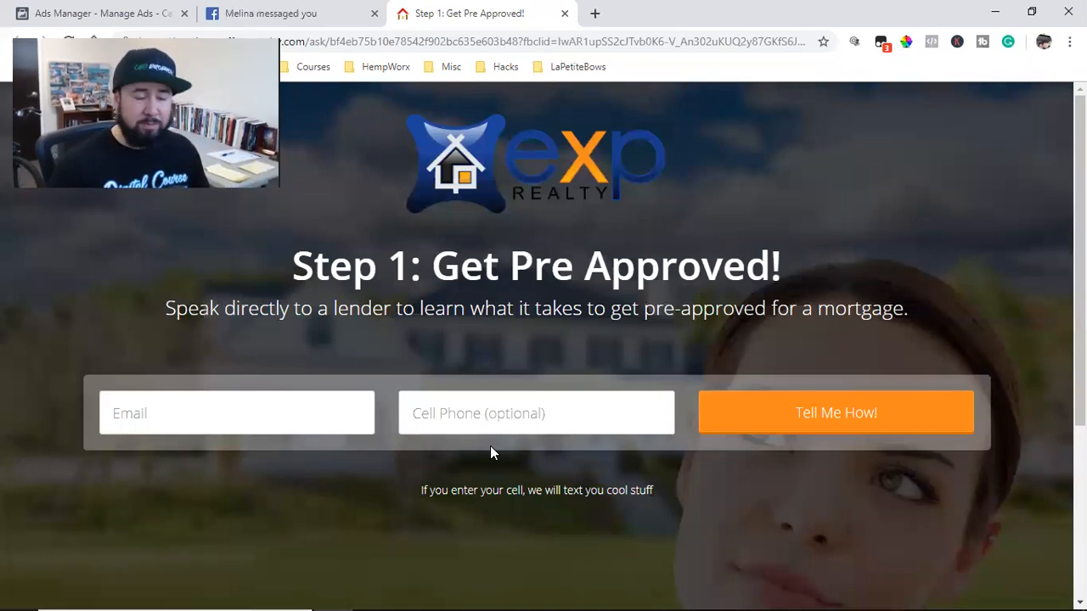
{"action": "left_click", "coordinate": [144, 13]}
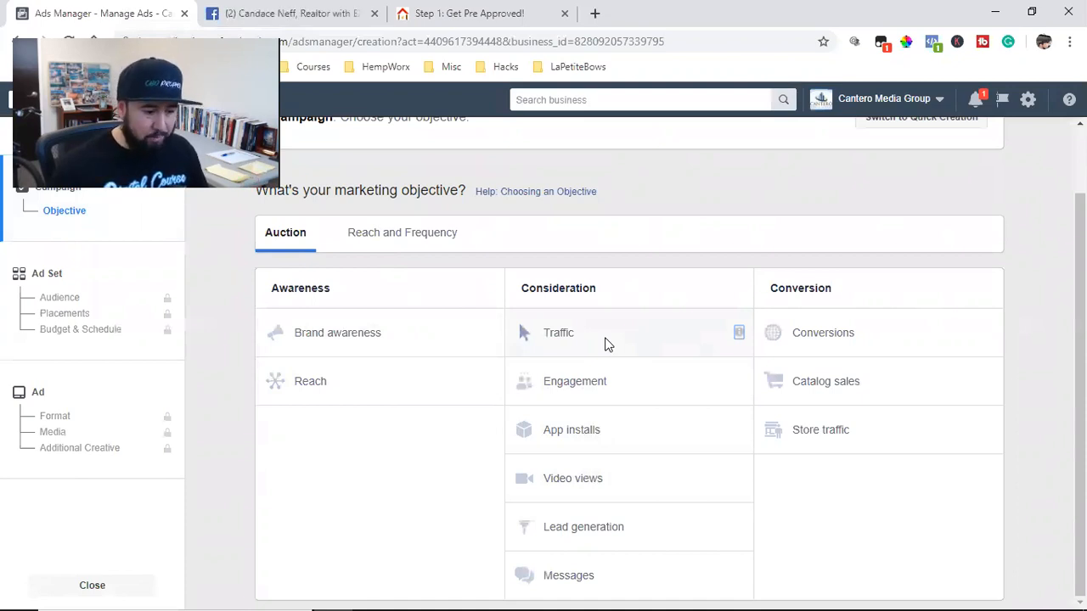
{"action": "mouse_move", "coordinate": [740, 337]}
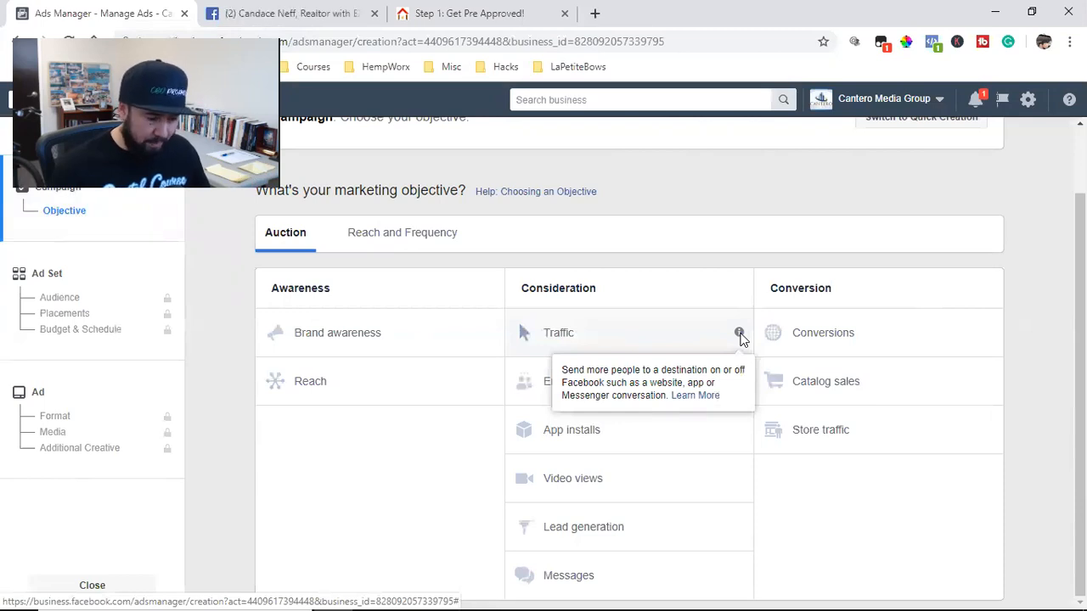
Choose the Traffic objective and name the campaign "Traffic Wk 2" followed by the client's first name in parentheses
{"action": "left_click", "coordinate": [595, 347]}
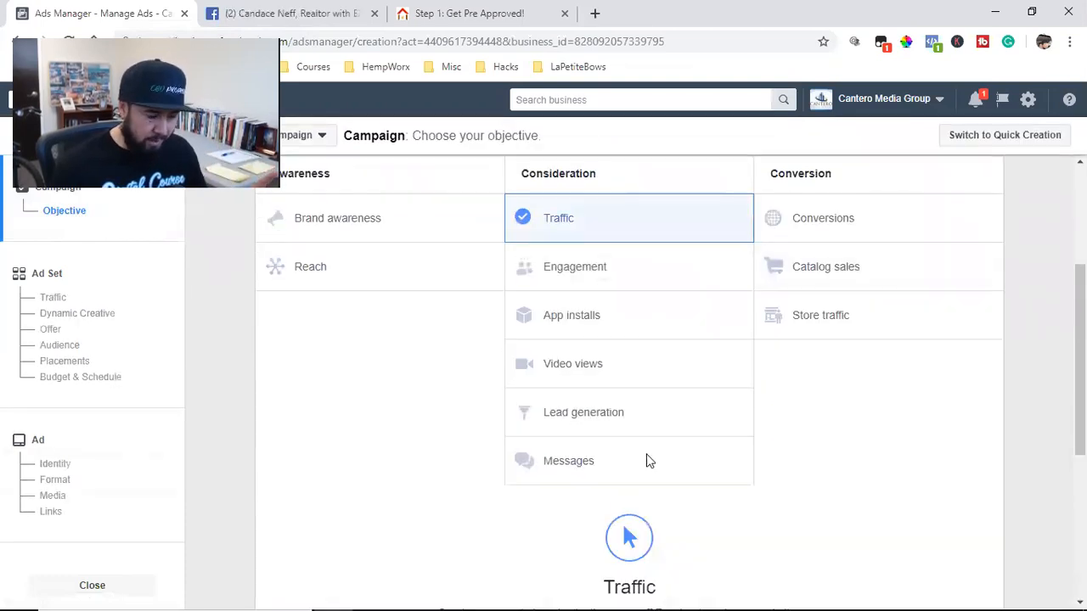
{"action": "left_click", "coordinate": [611, 353]}
{"action": "type", "text": "Wk 2 (Candace"}
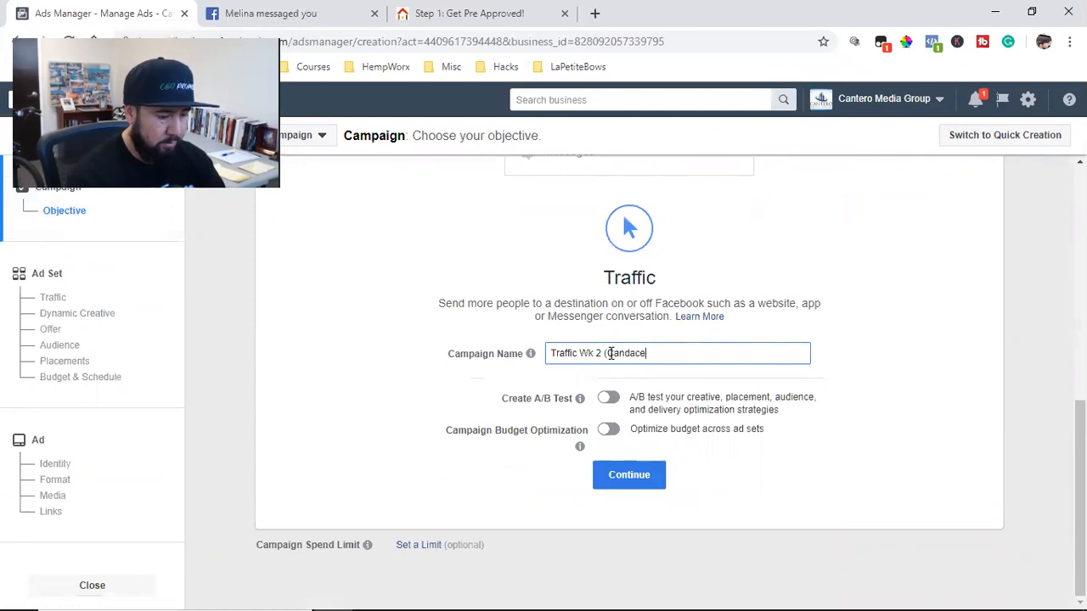
{"action": "type", "text": ")"}
{"action": "triple_click", "coordinate": [610, 353]}
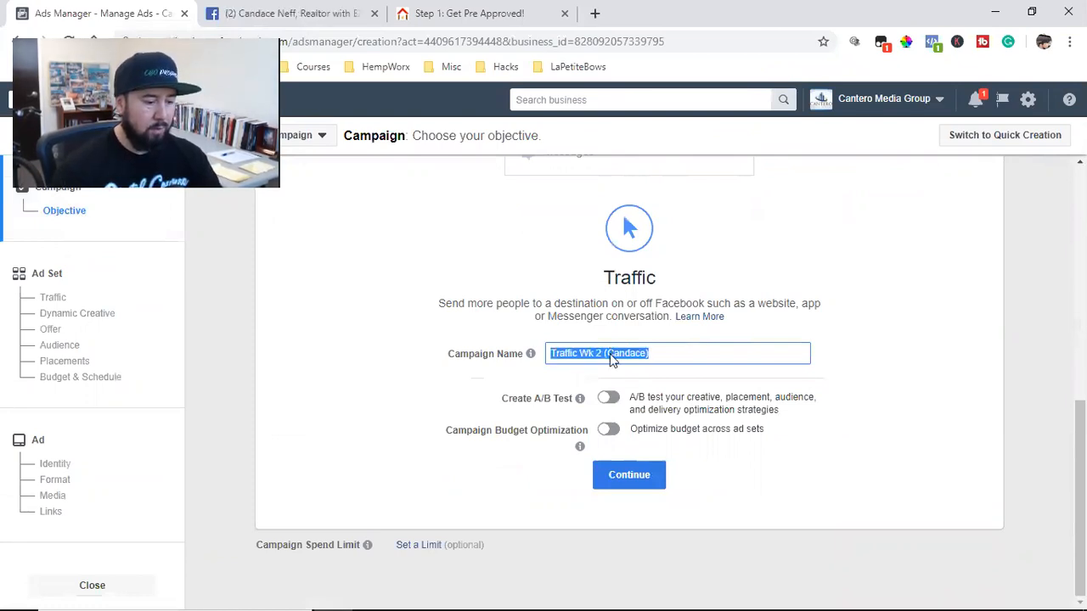
{"action": "right_click", "coordinate": [611, 355]}
{"action": "left_click", "coordinate": [666, 141]}
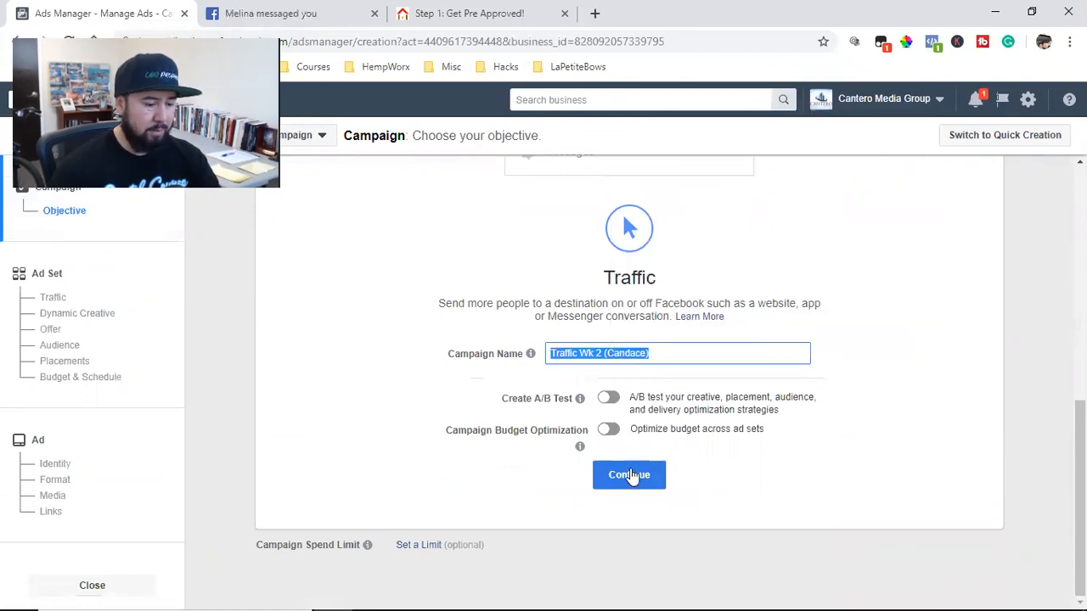
Insert "SAVED AUDIENCE" into the campaign name between "Wk 2" and the client's name in parentheses
{"action": "left_click", "coordinate": [649, 355]}
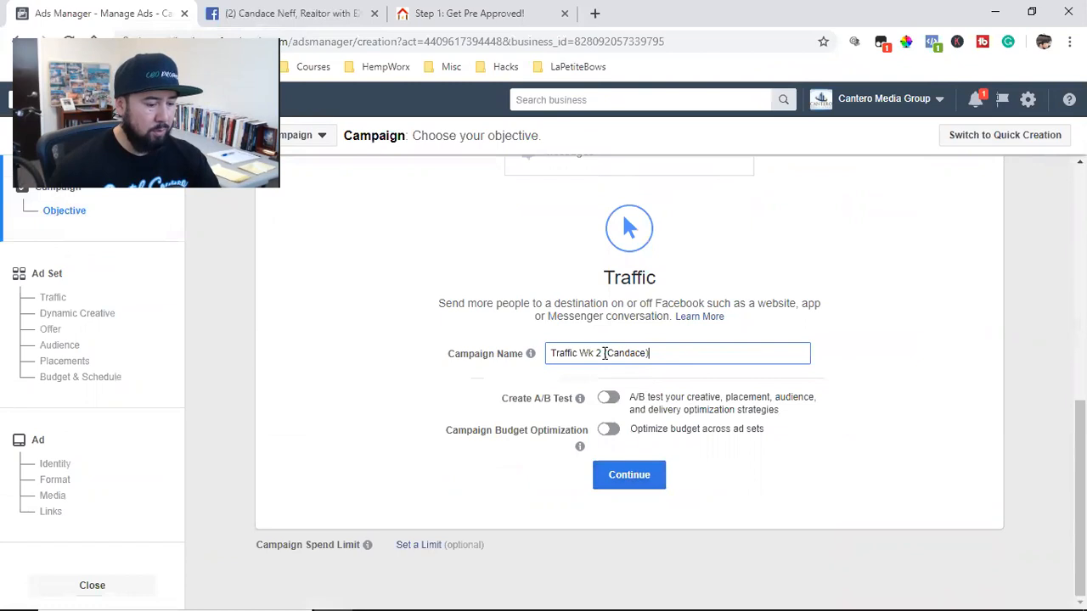
{"action": "key", "text": "Left"}
{"action": "key", "text": "Left"}
{"action": "key", "text": "Left"}
{"action": "key", "text": "Left"}
{"action": "key", "text": "Left"}
{"action": "key", "text": "Left"}
{"action": "key", "text": "Left"}
{"action": "key", "text": "Left"}
{"action": "key", "text": "Left"}
{"action": "type", "text": "SAVED"}
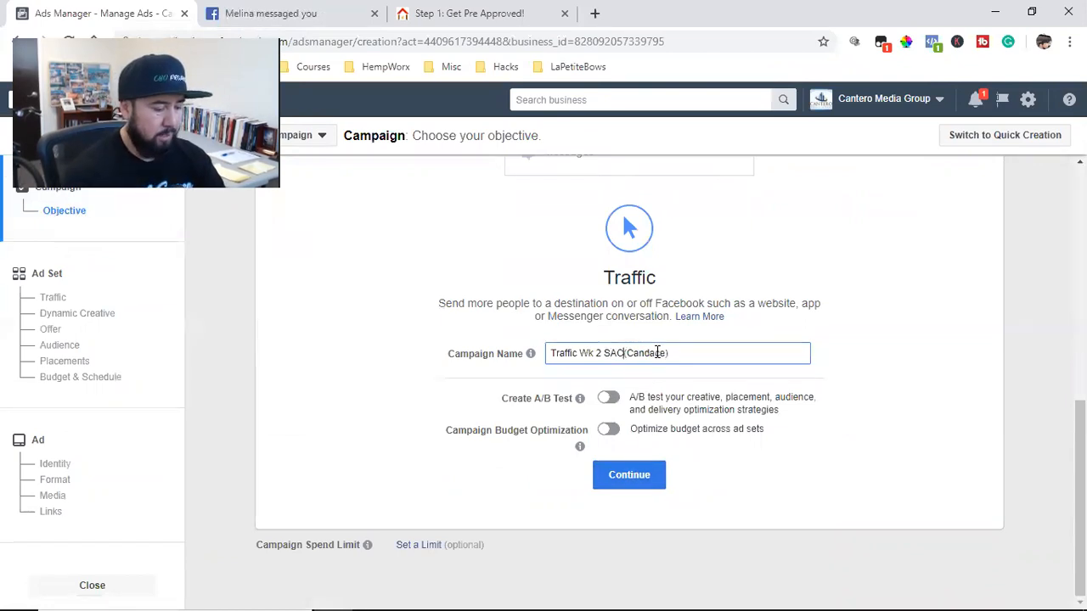
{"action": "type", "text": " AUDIENCE"}
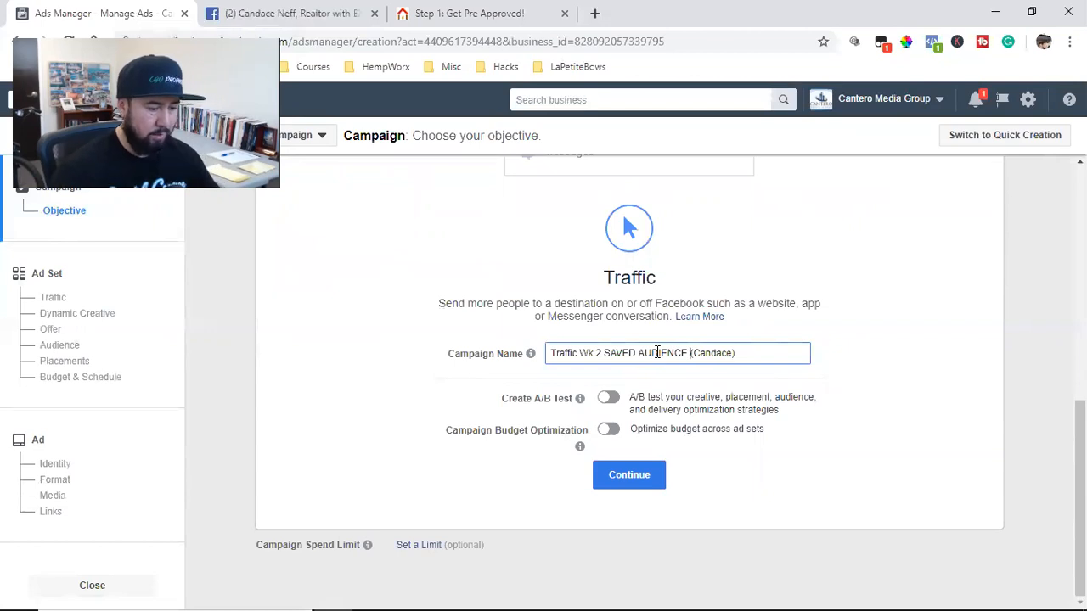
Copy the full campaign name, continue to the ad set settings, and reuse it as the ad set name
{"action": "triple_click", "coordinate": [661, 352]}
{"action": "right_click", "coordinate": [661, 353]}
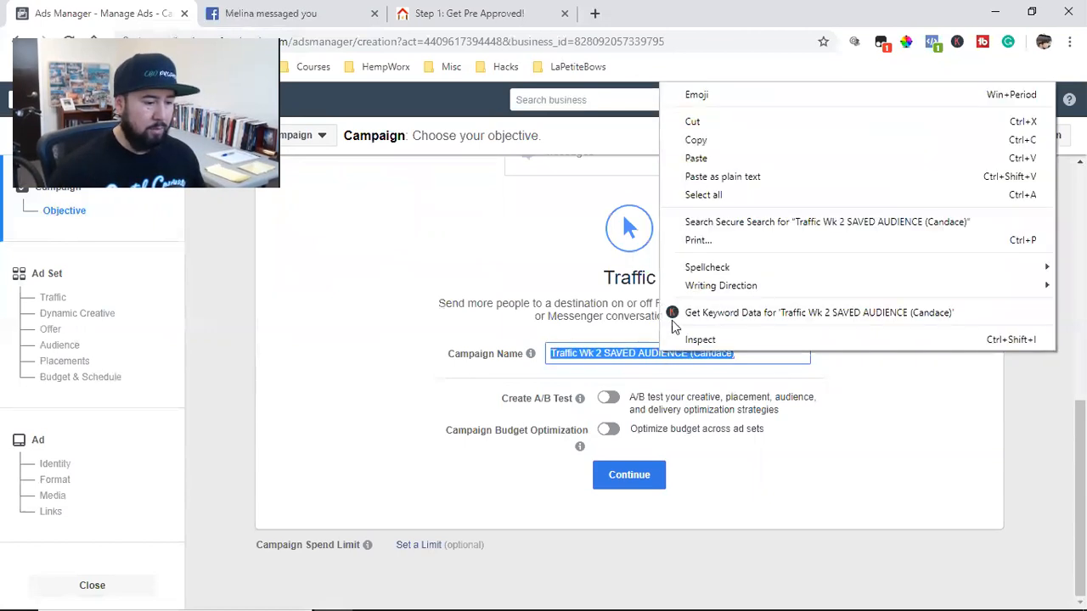
{"action": "left_click", "coordinate": [713, 138]}
{"action": "left_click", "coordinate": [643, 475]}
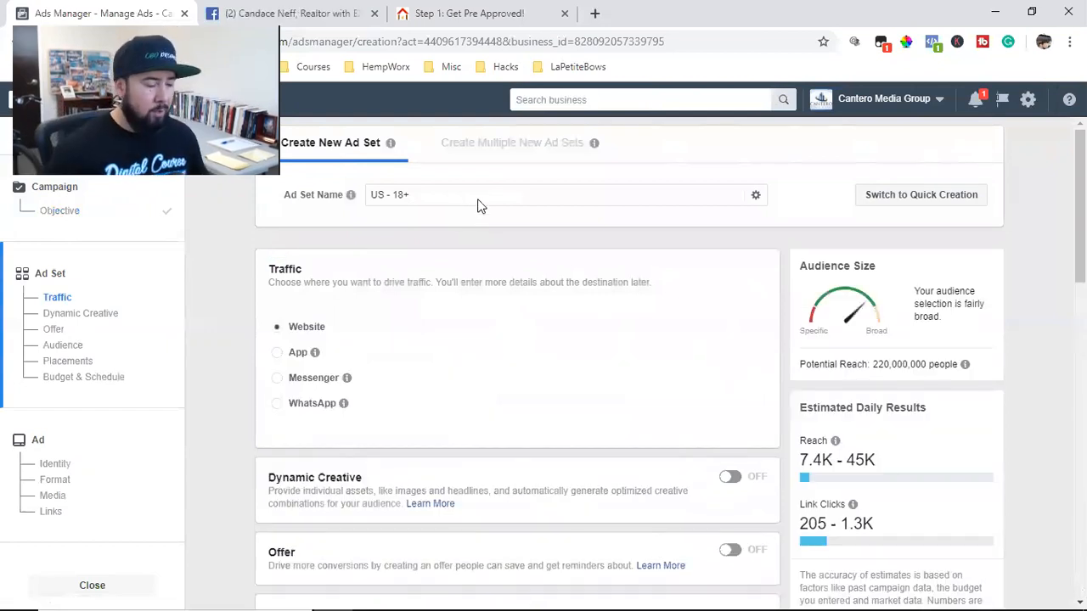
{"action": "triple_click", "coordinate": [393, 196]}
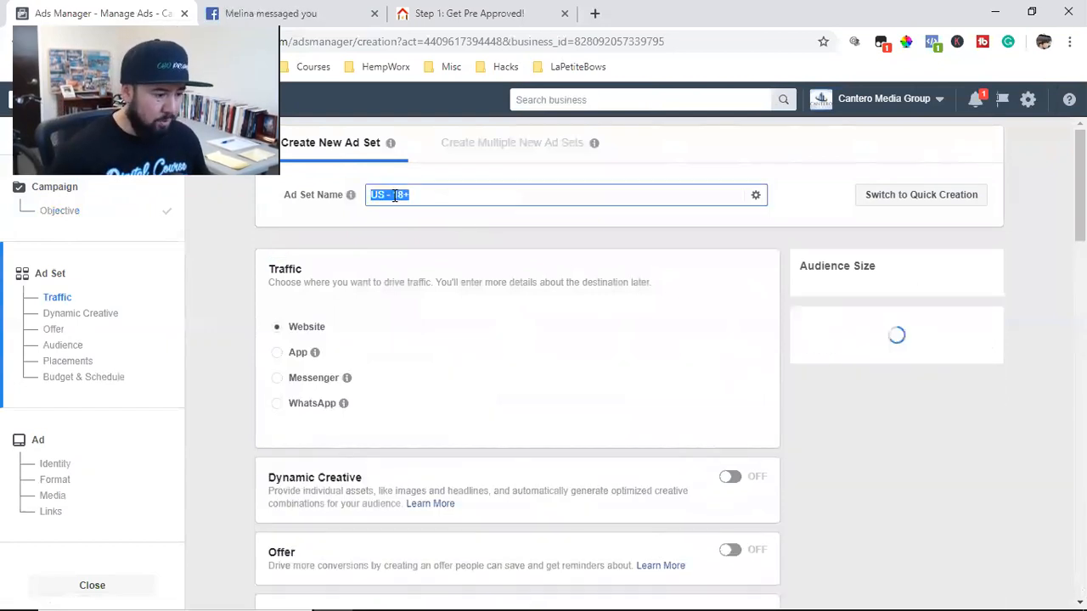
{"action": "right_click", "coordinate": [394, 197]}
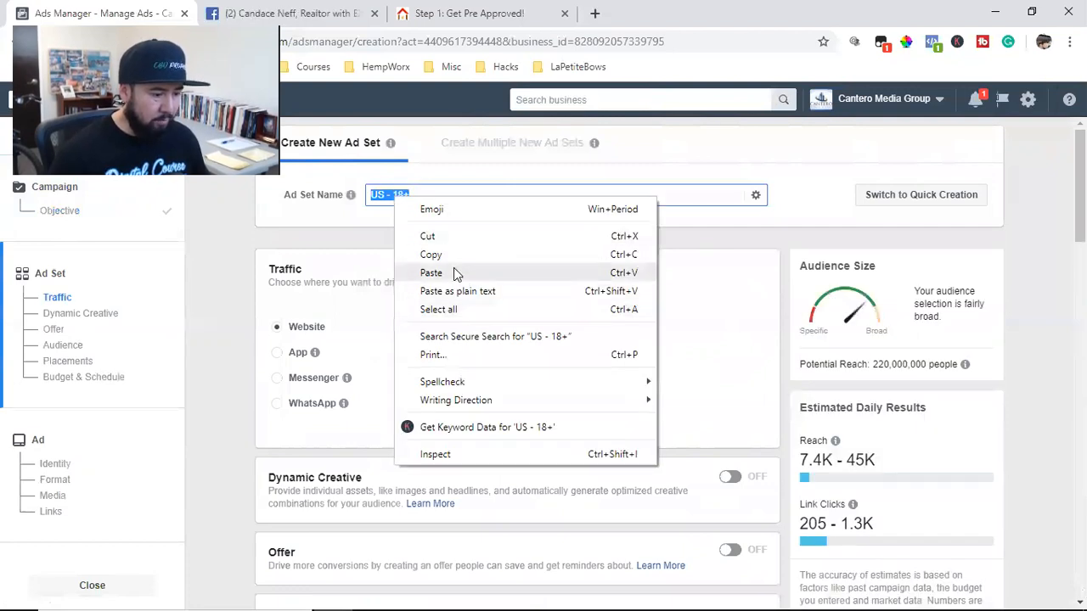
{"action": "left_click", "coordinate": [454, 270]}
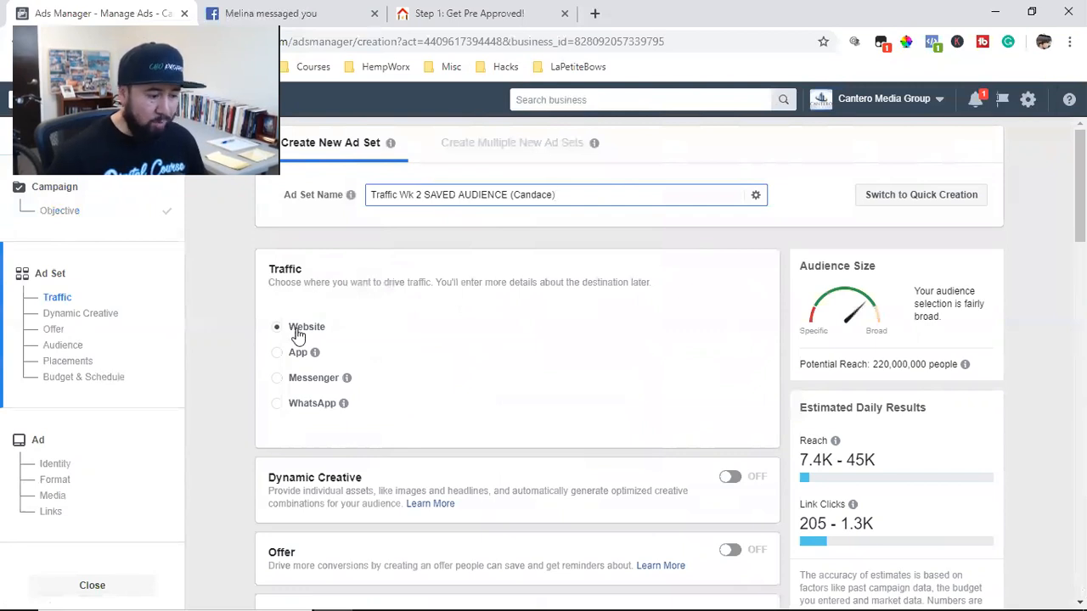
Look over the ad set's traffic, offer and audience sections and the "Step 1: Get Pre Approved!" landing page
{"action": "scroll", "coordinate": [578, 364], "scroll_direction": "down", "scroll_amount": 2}
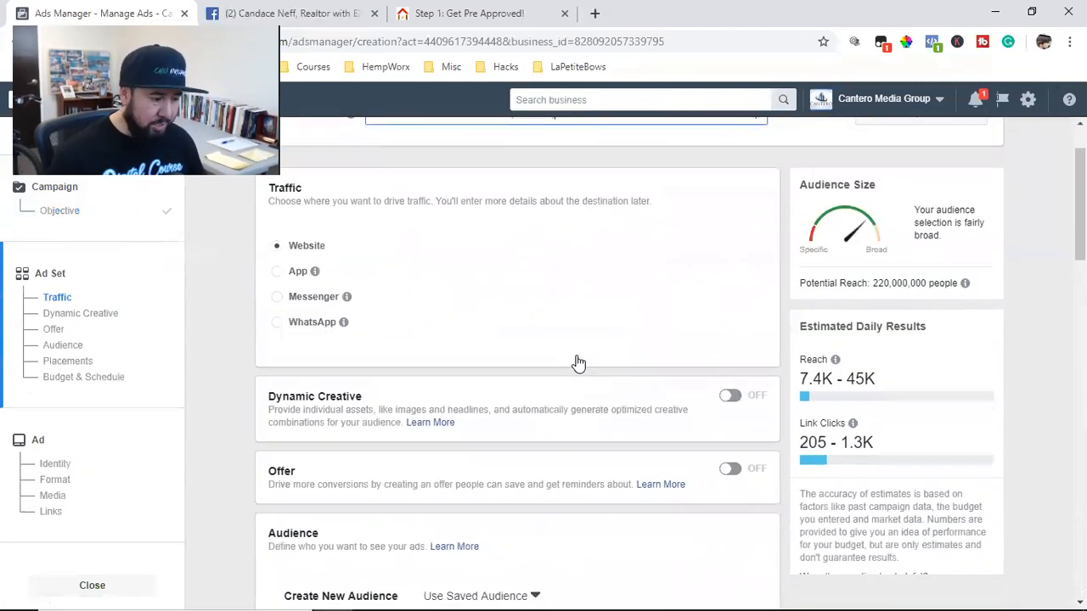
{"action": "scroll", "coordinate": [400, 315], "scroll_direction": "down", "scroll_amount": 1}
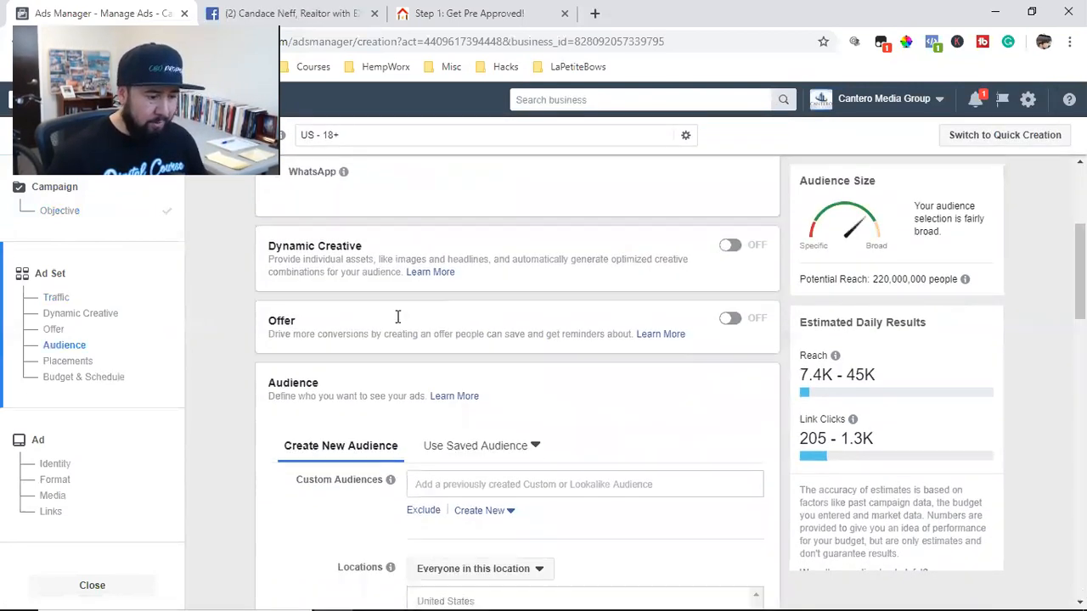
{"action": "scroll", "coordinate": [354, 314], "scroll_direction": "down", "scroll_amount": 1}
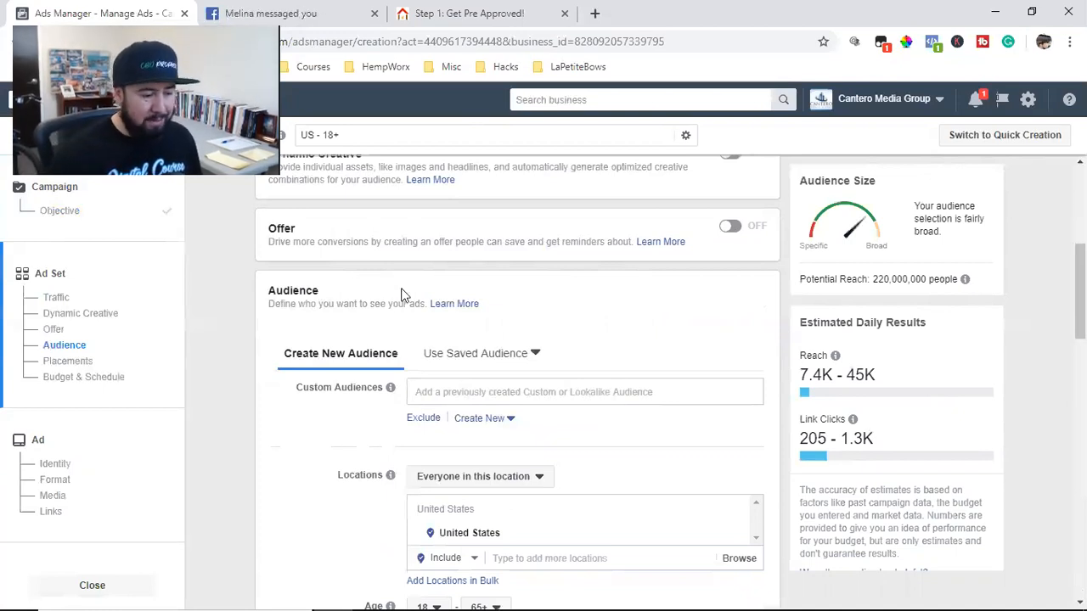
{"action": "left_click", "coordinate": [480, 11]}
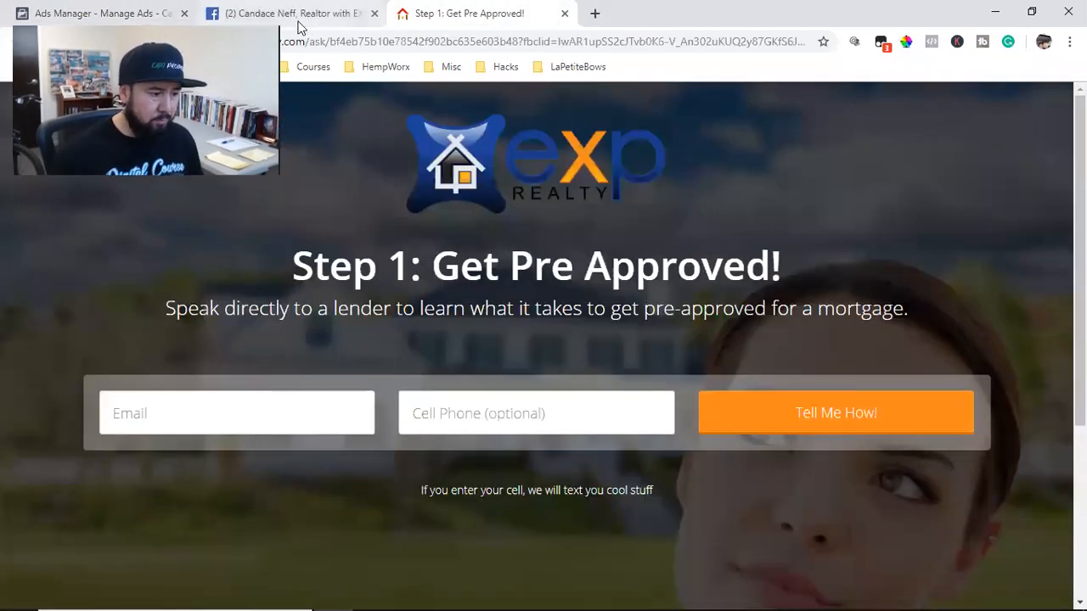
{"action": "left_click", "coordinate": [119, 14]}
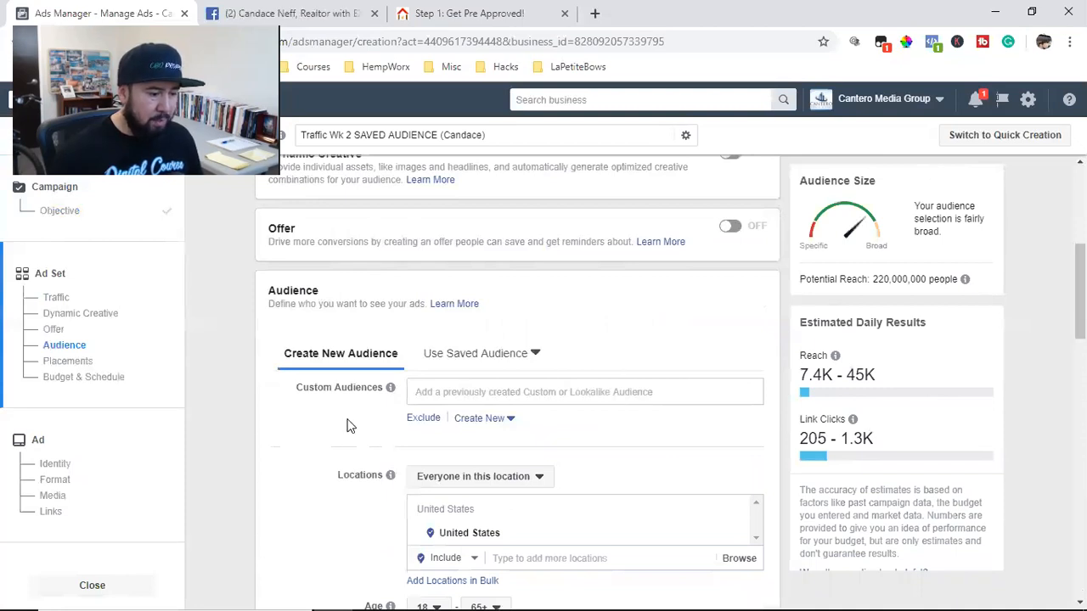
Check the custom audiences list and apply the client's saved wk1 audience to the ad set
{"action": "scroll", "coordinate": [369, 376], "scroll_direction": "down", "scroll_amount": 1}
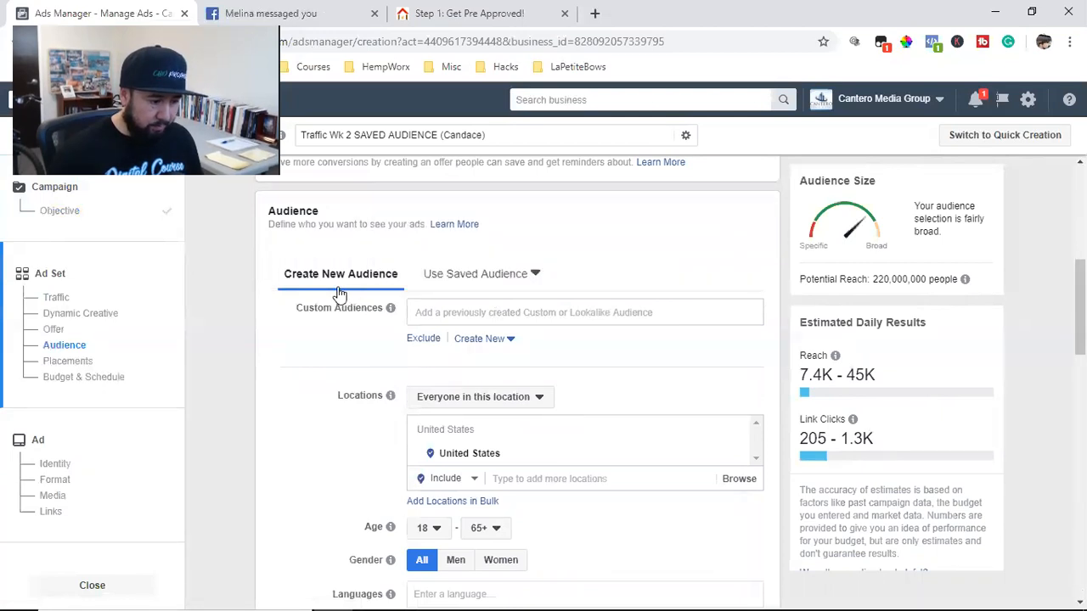
{"action": "left_click", "coordinate": [442, 312]}
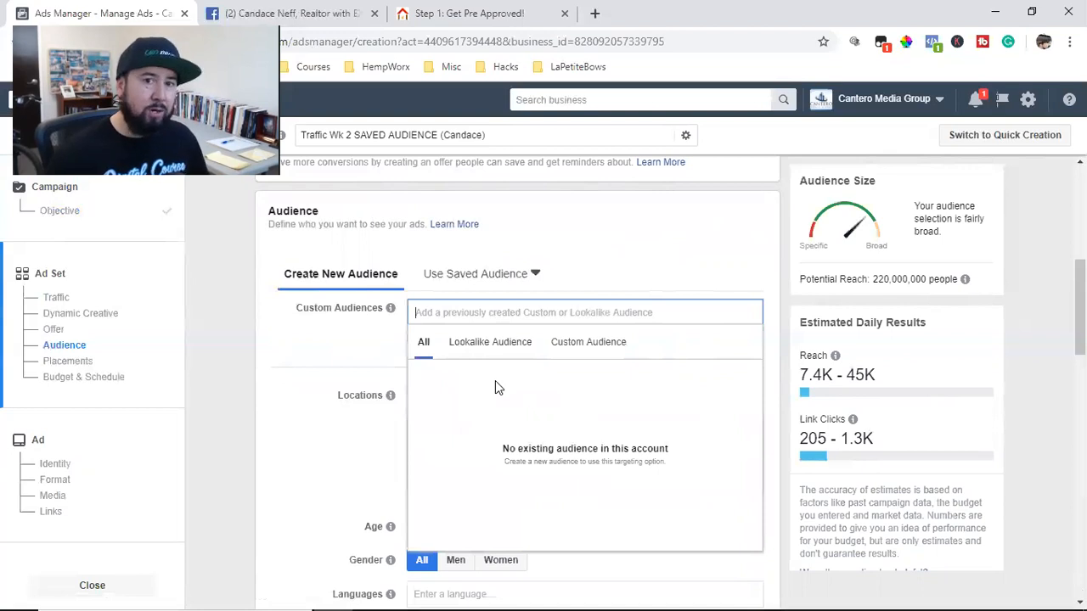
{"action": "left_click", "coordinate": [343, 348]}
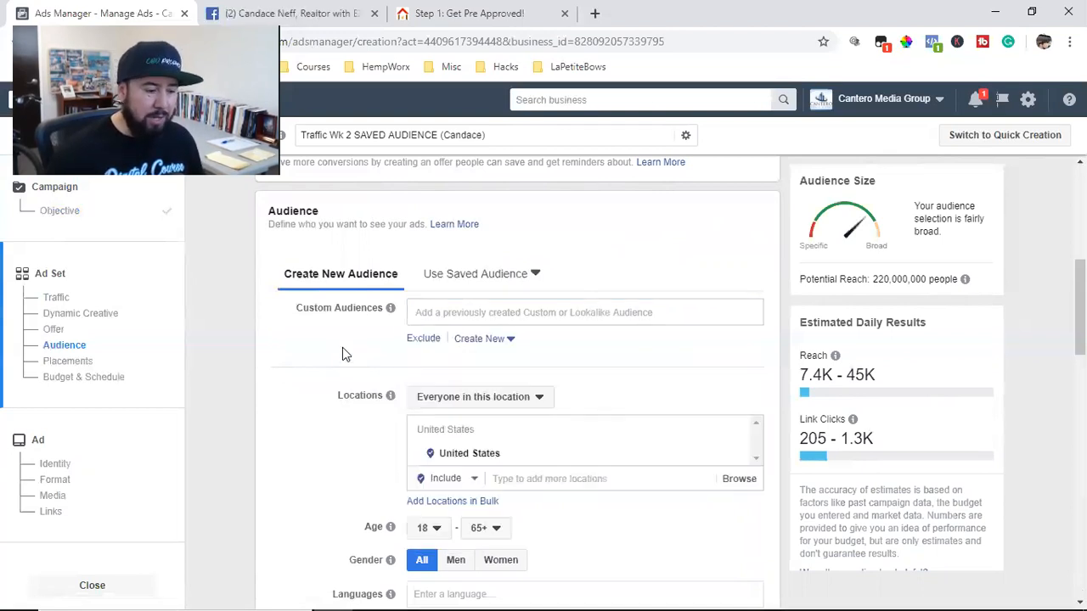
{"action": "left_click", "coordinate": [475, 277]}
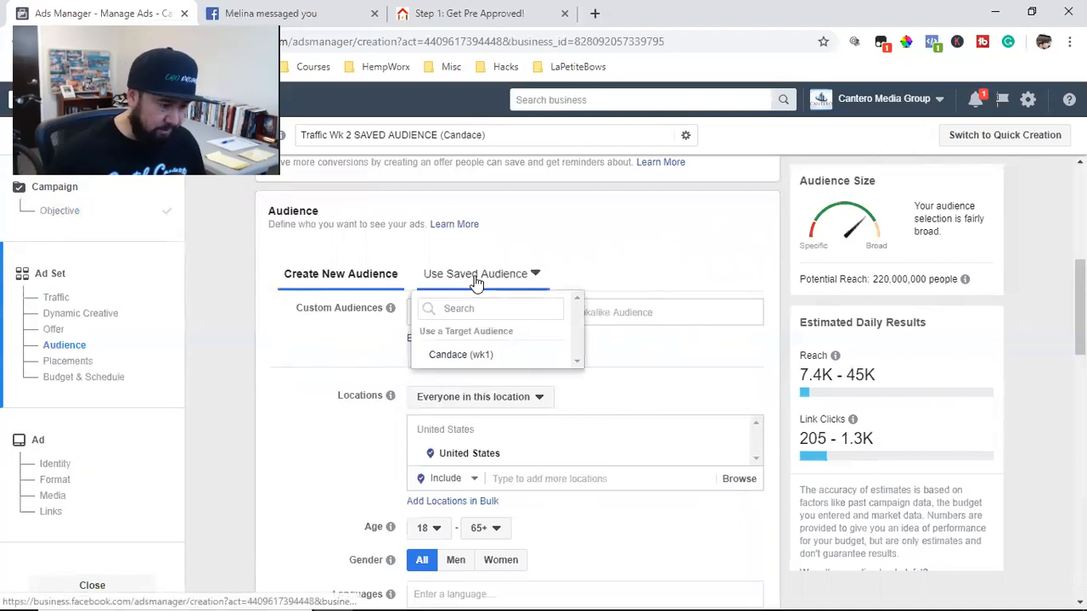
{"action": "left_click", "coordinate": [469, 355]}
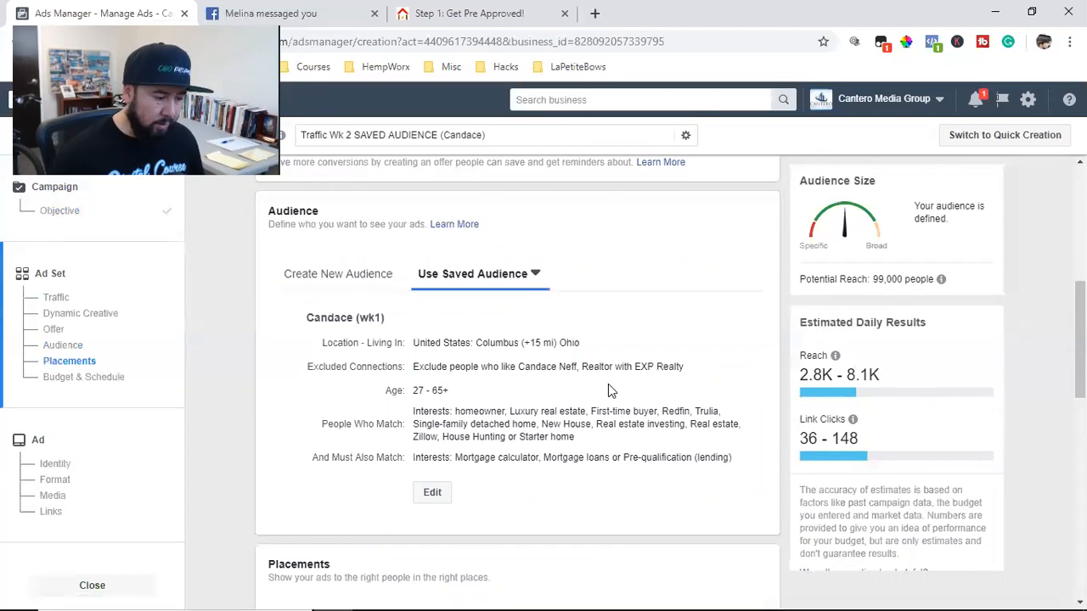
{"action": "scroll", "coordinate": [493, 408], "scroll_direction": "down", "scroll_amount": 3}
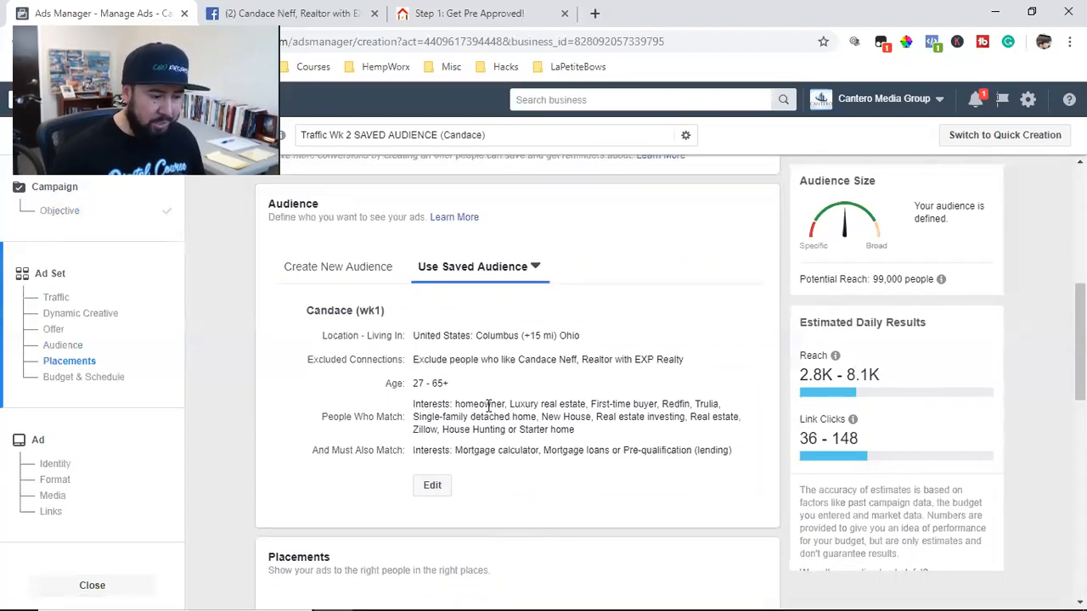
Switch the ad set to manually edited placements and exclude the Instagram and Messenger platforms
{"action": "scroll", "coordinate": [488, 414], "scroll_direction": "down", "scroll_amount": 1}
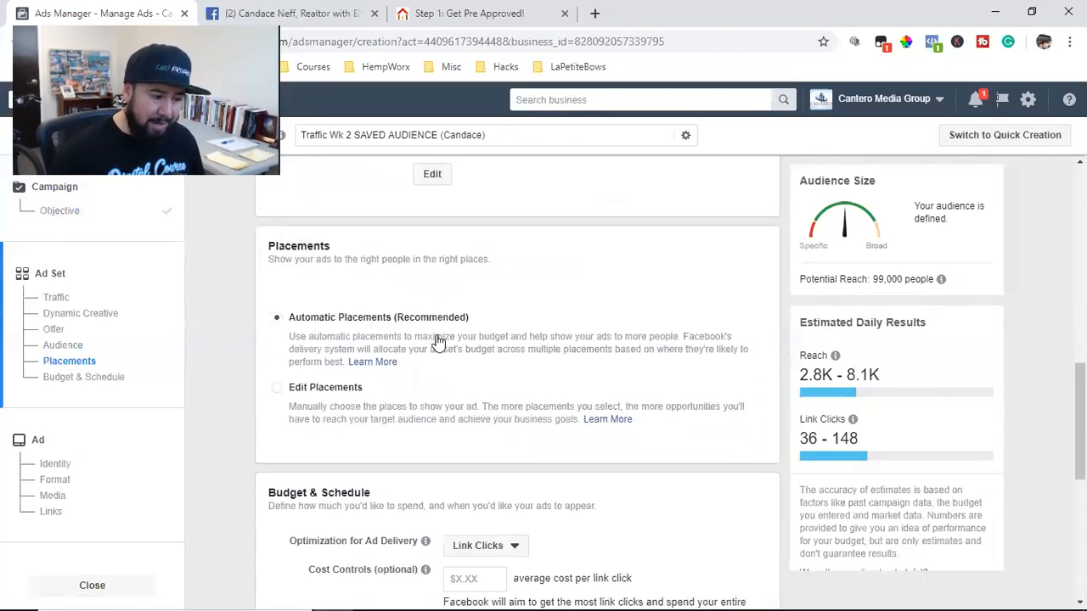
{"action": "scroll", "coordinate": [436, 344], "scroll_direction": "down", "scroll_amount": 1}
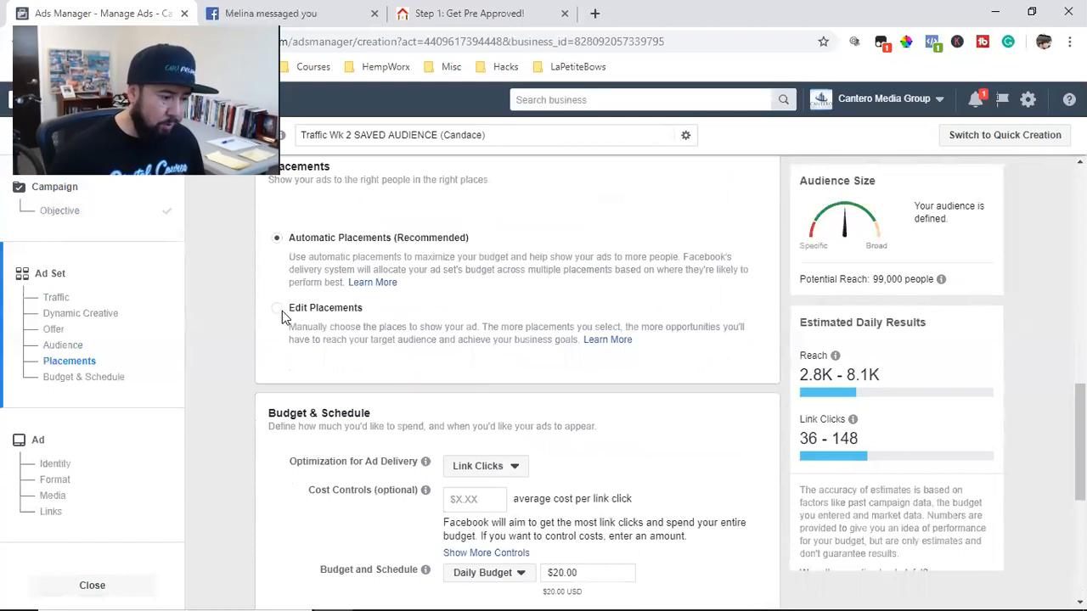
{"action": "left_click", "coordinate": [605, 360]}
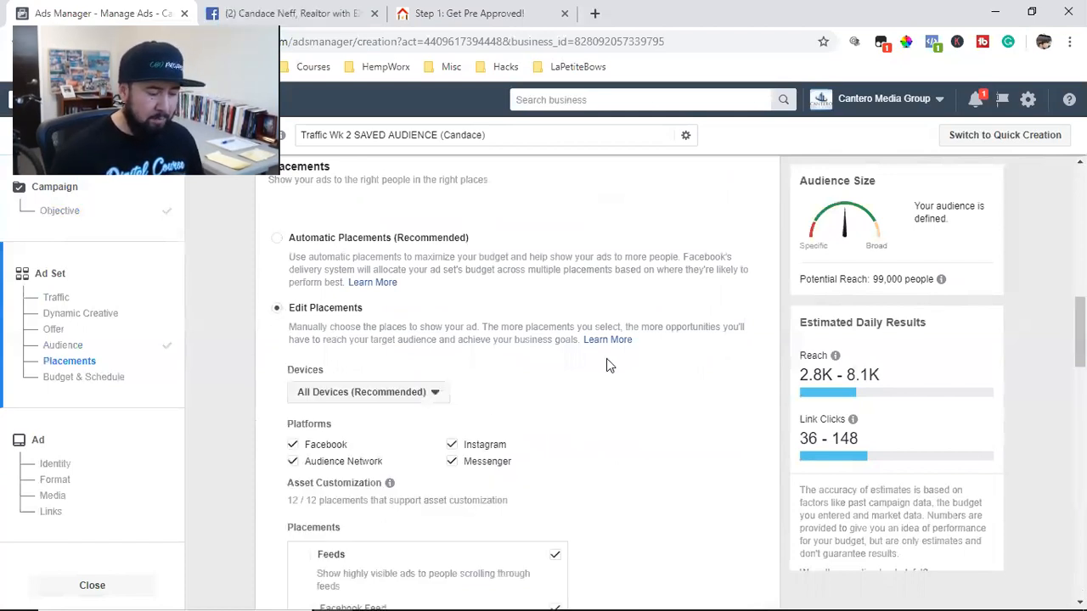
{"action": "scroll", "coordinate": [610, 367], "scroll_direction": "down", "scroll_amount": 1}
{"action": "scroll", "coordinate": [611, 370], "scroll_direction": "down", "scroll_amount": 1}
{"action": "left_click", "coordinate": [452, 288]}
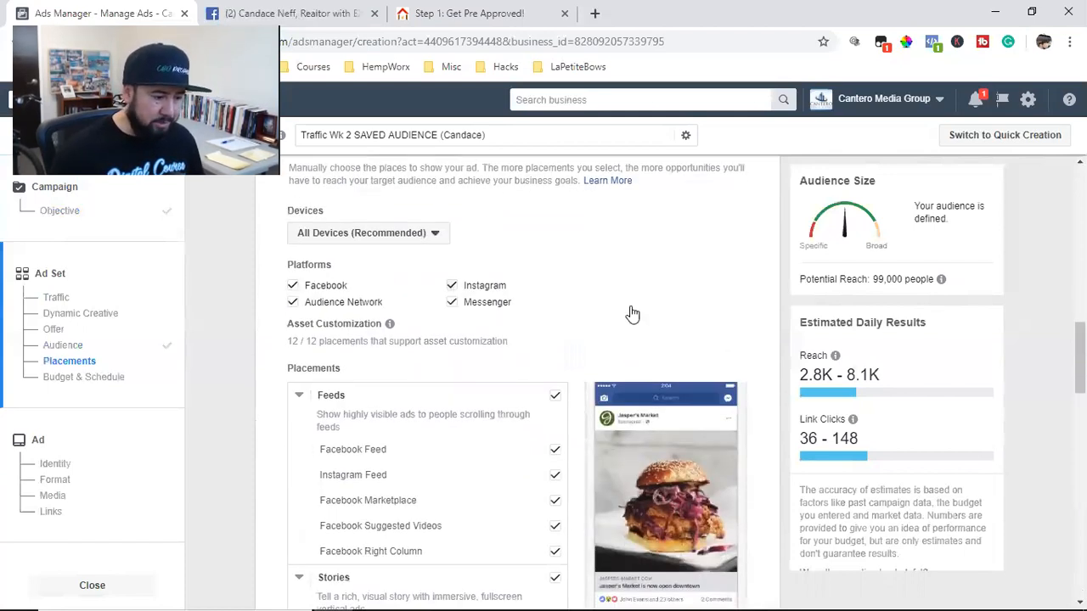
{"action": "left_click", "coordinate": [452, 303]}
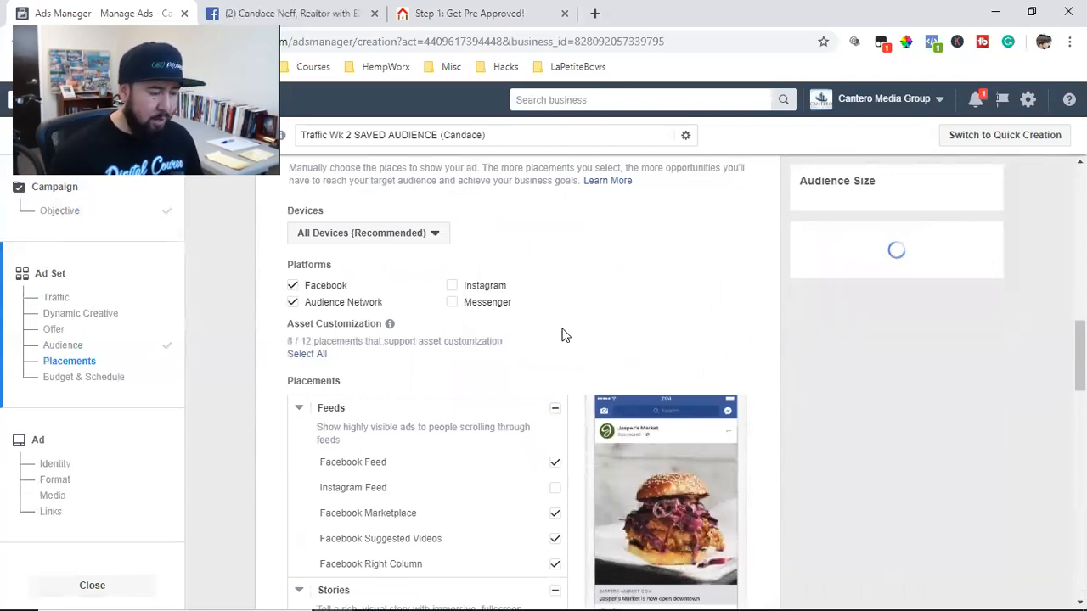
Exclude the Facebook Right Column, Contextual Spaces, and Audience Network Native, Banner and Interstitial placements
{"action": "scroll", "coordinate": [561, 334], "scroll_direction": "down", "scroll_amount": 2}
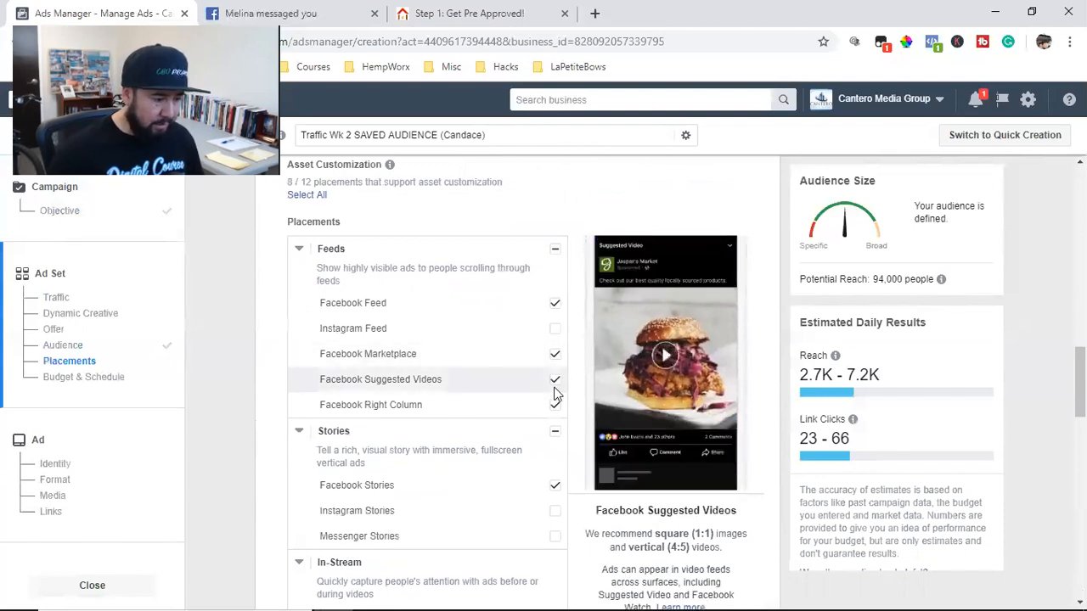
{"action": "left_click", "coordinate": [554, 407]}
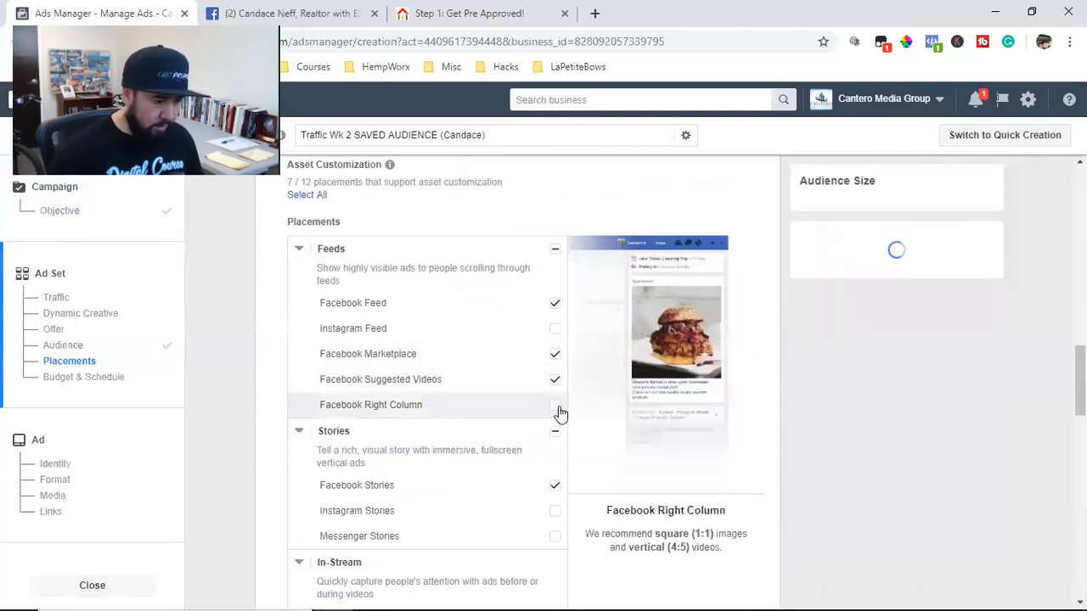
{"action": "scroll", "coordinate": [566, 413], "scroll_direction": "down", "scroll_amount": 1}
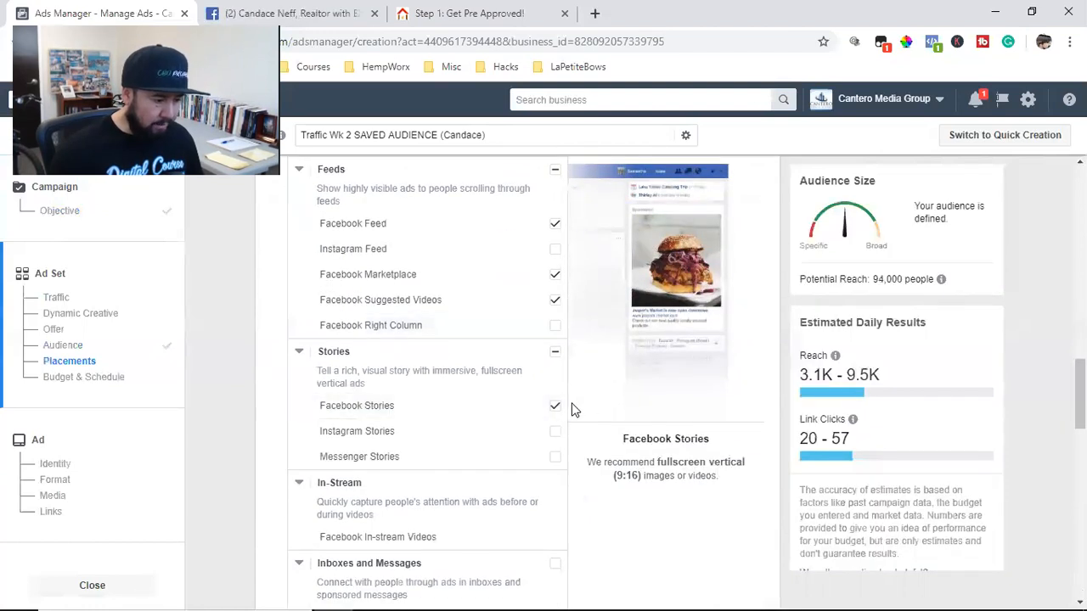
{"action": "scroll", "coordinate": [575, 414], "scroll_direction": "down", "scroll_amount": 3}
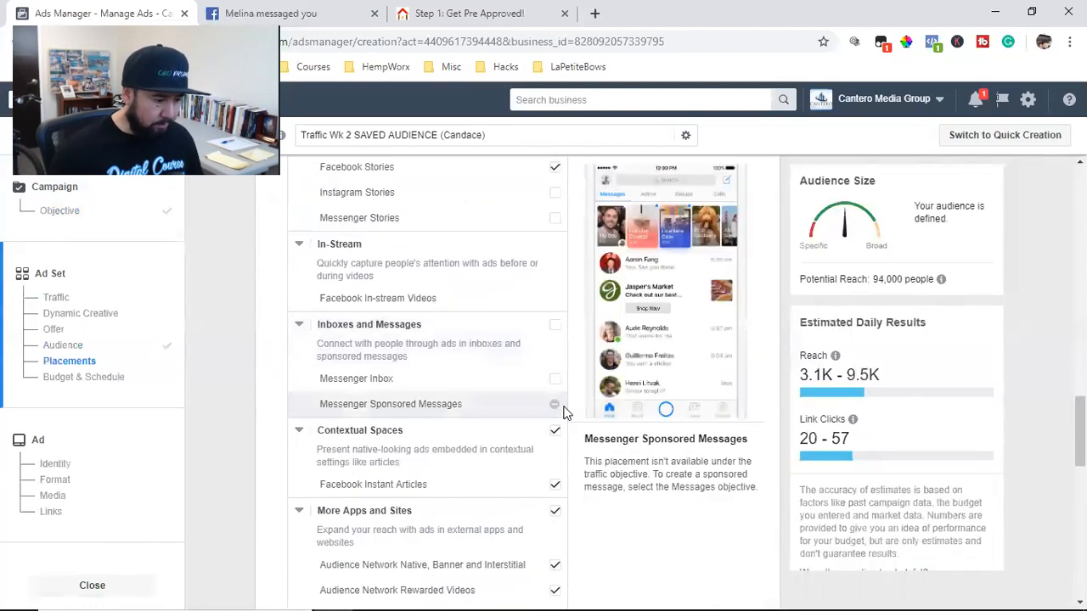
{"action": "scroll", "coordinate": [564, 412], "scroll_direction": "down", "scroll_amount": 1}
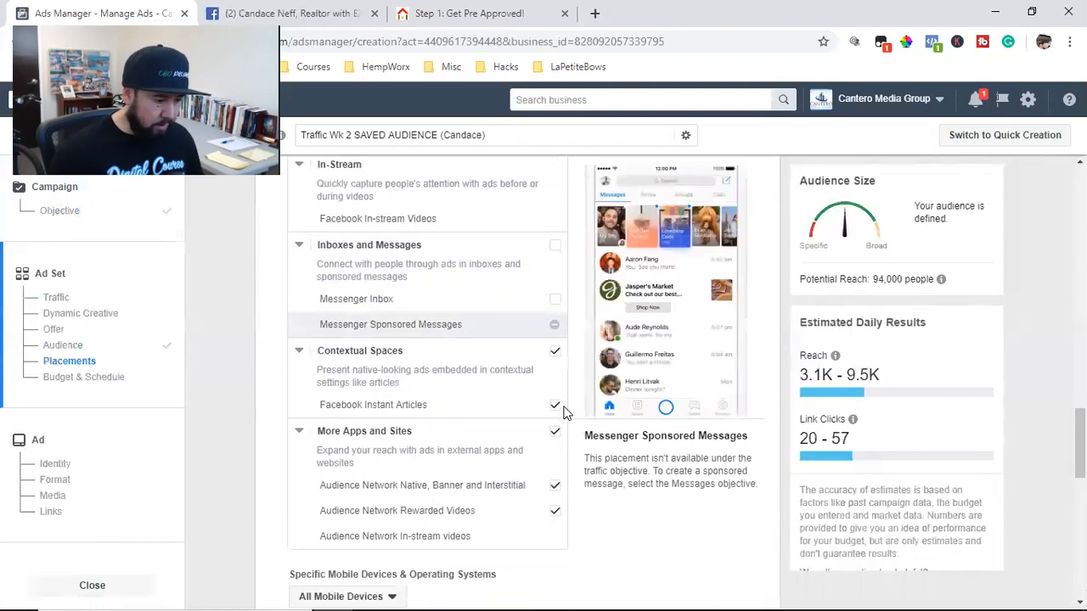
{"action": "left_click", "coordinate": [555, 353]}
{"action": "scroll", "coordinate": [590, 431], "scroll_direction": "down", "scroll_amount": 1}
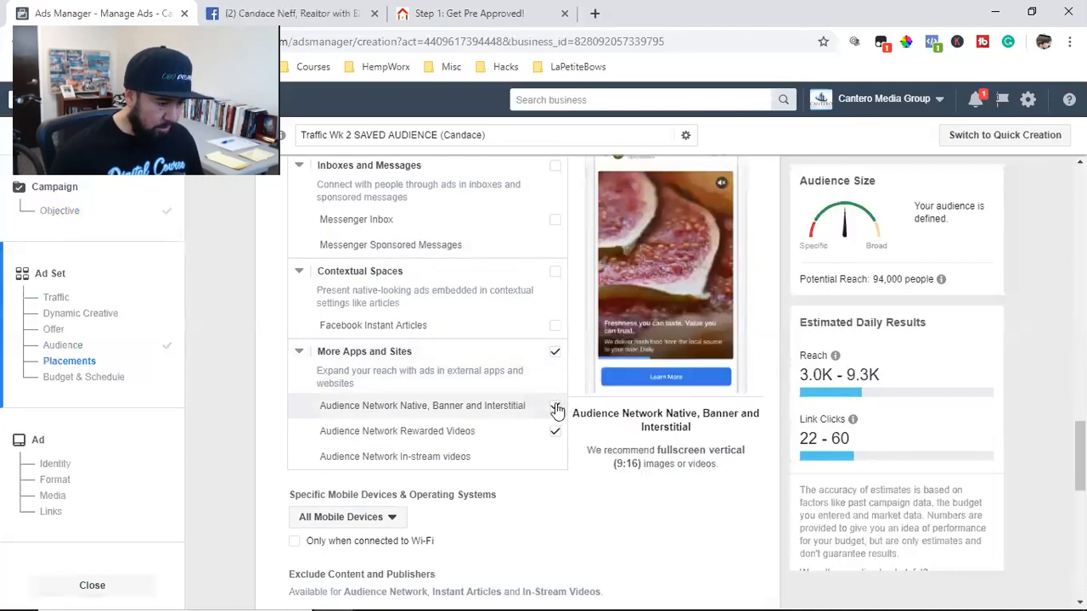
{"action": "left_click", "coordinate": [555, 406]}
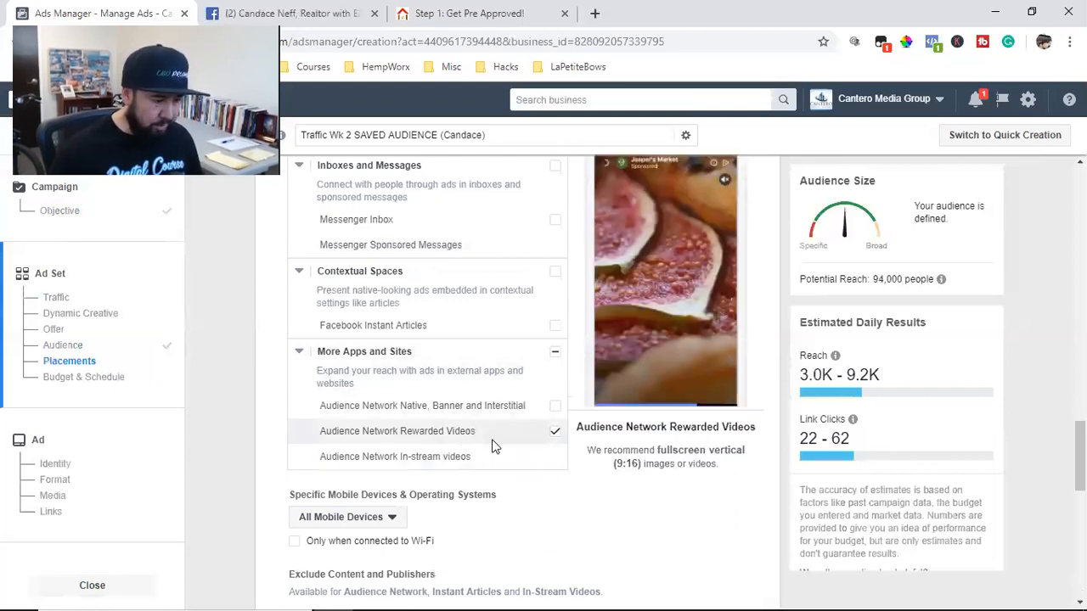
Exclude the Facebook Marketplace placement from the ad set's feeds
{"action": "scroll", "coordinate": [492, 445], "scroll_direction": "up", "scroll_amount": 3}
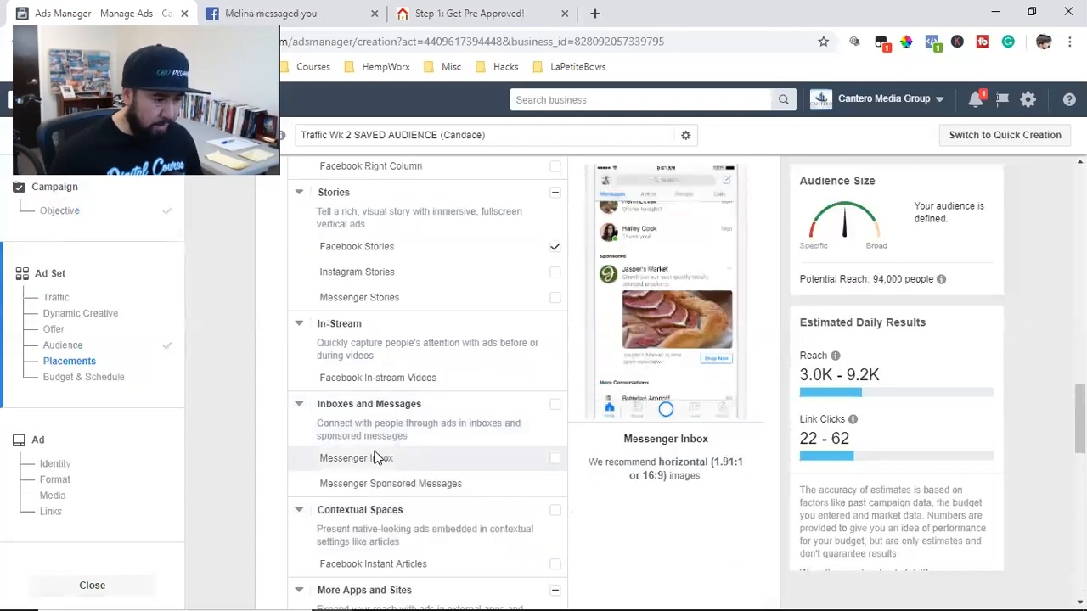
{"action": "scroll", "coordinate": [378, 458], "scroll_direction": "up", "scroll_amount": 1}
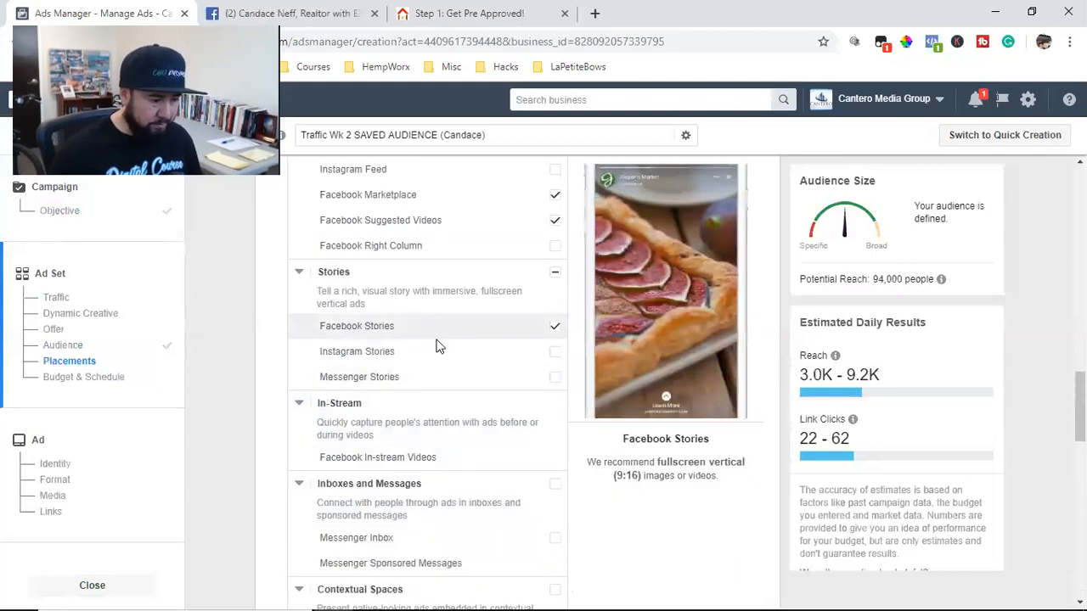
{"action": "scroll", "coordinate": [436, 346], "scroll_direction": "up", "scroll_amount": 1}
{"action": "scroll", "coordinate": [439, 352], "scroll_direction": "up", "scroll_amount": 1}
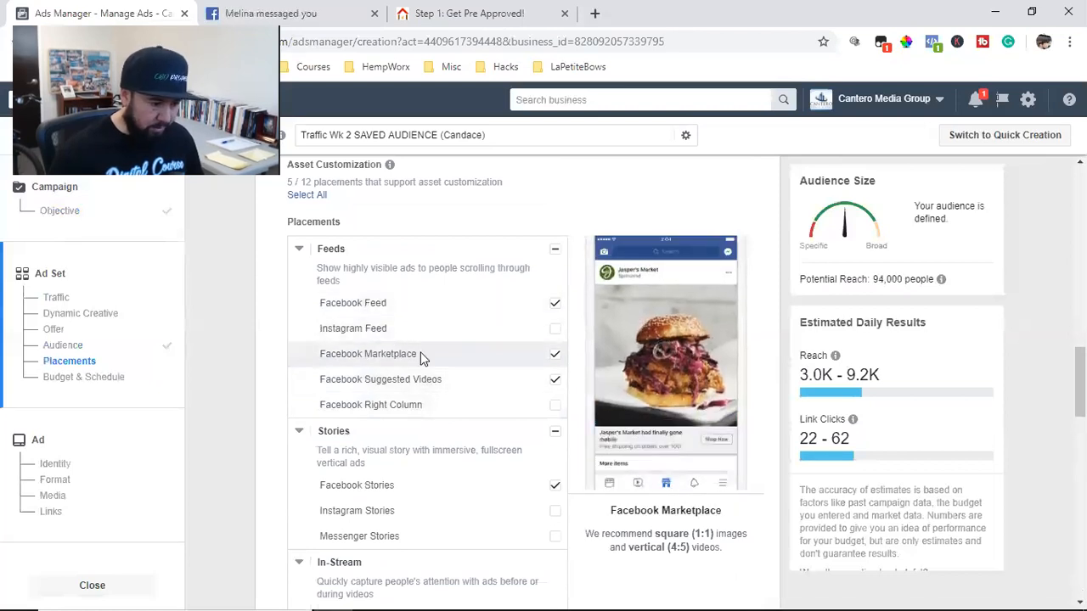
{"action": "left_click", "coordinate": [555, 354]}
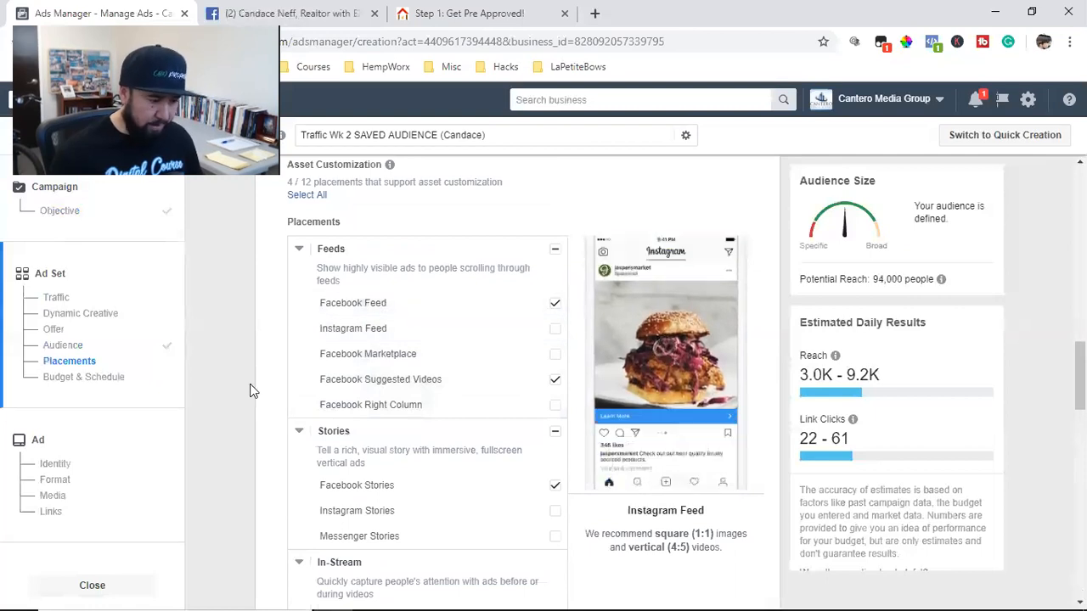
Set the ad set's daily budget to $10.00
{"action": "scroll", "coordinate": [249, 391], "scroll_direction": "down", "scroll_amount": 10}
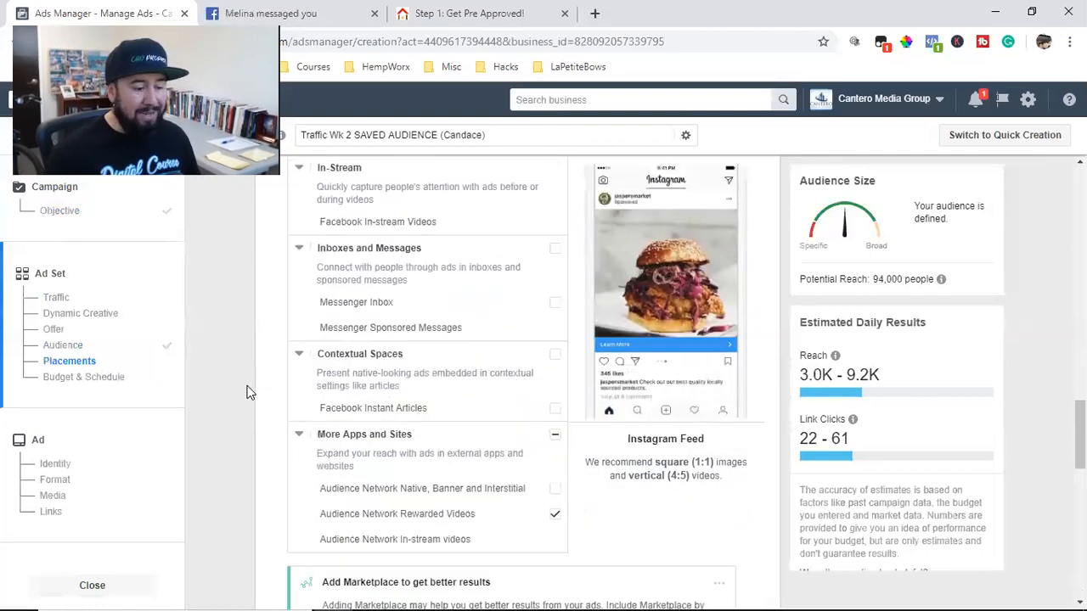
{"action": "scroll", "coordinate": [250, 391], "scroll_direction": "down", "scroll_amount": 4}
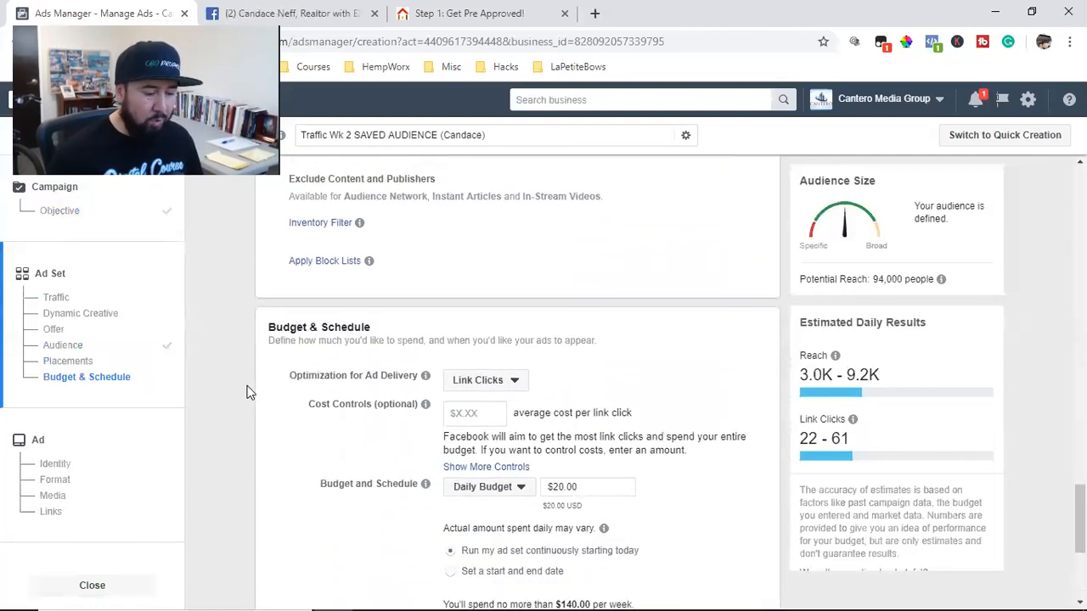
{"action": "scroll", "coordinate": [253, 387], "scroll_direction": "down", "scroll_amount": 1}
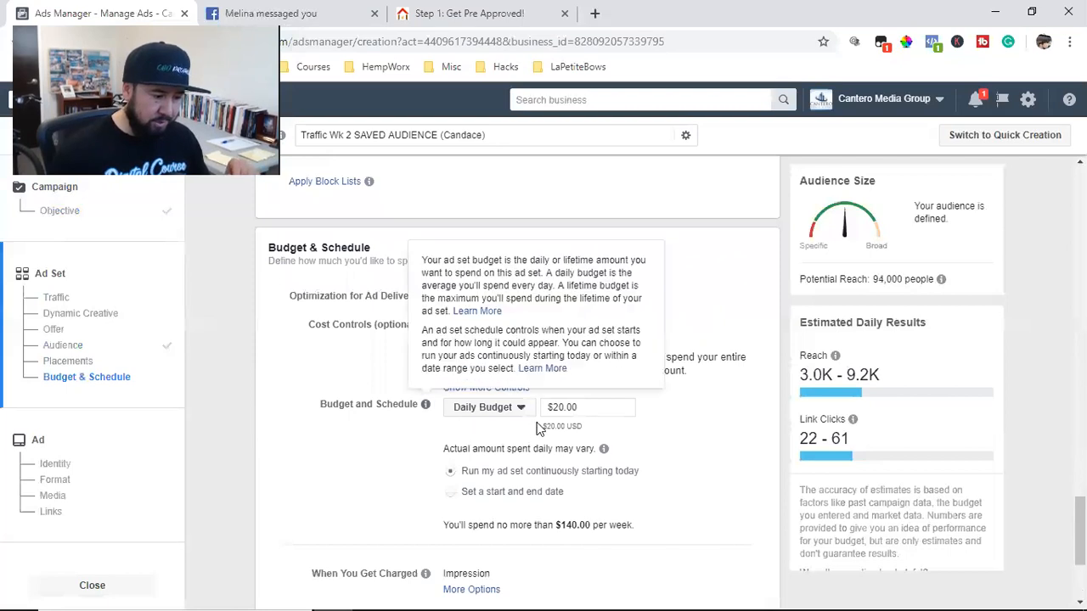
{"action": "double_click", "coordinate": [561, 408]}
{"action": "type", "text": "10"}
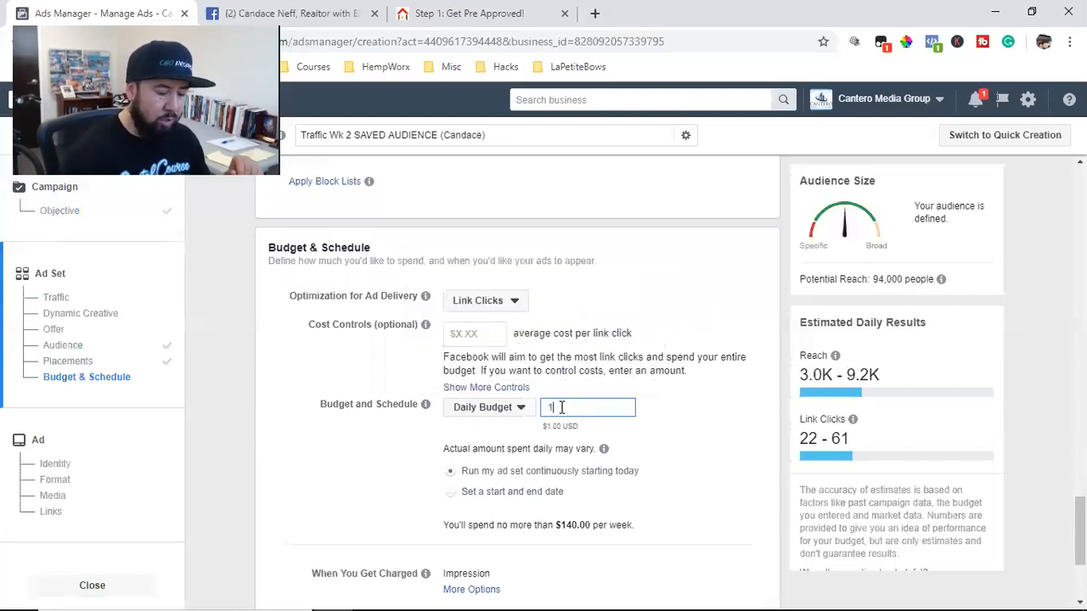
{"action": "left_click", "coordinate": [718, 440]}
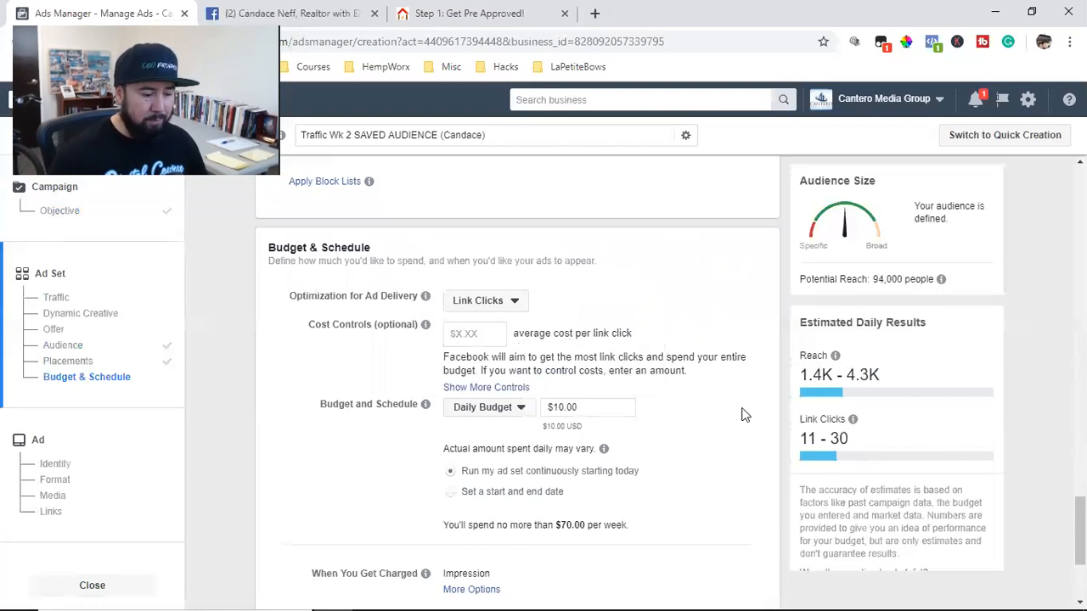
Schedule the ad set with a start and end date, and set the start time to 1:30 PM
{"action": "scroll", "coordinate": [738, 416], "scroll_direction": "down", "scroll_amount": 1}
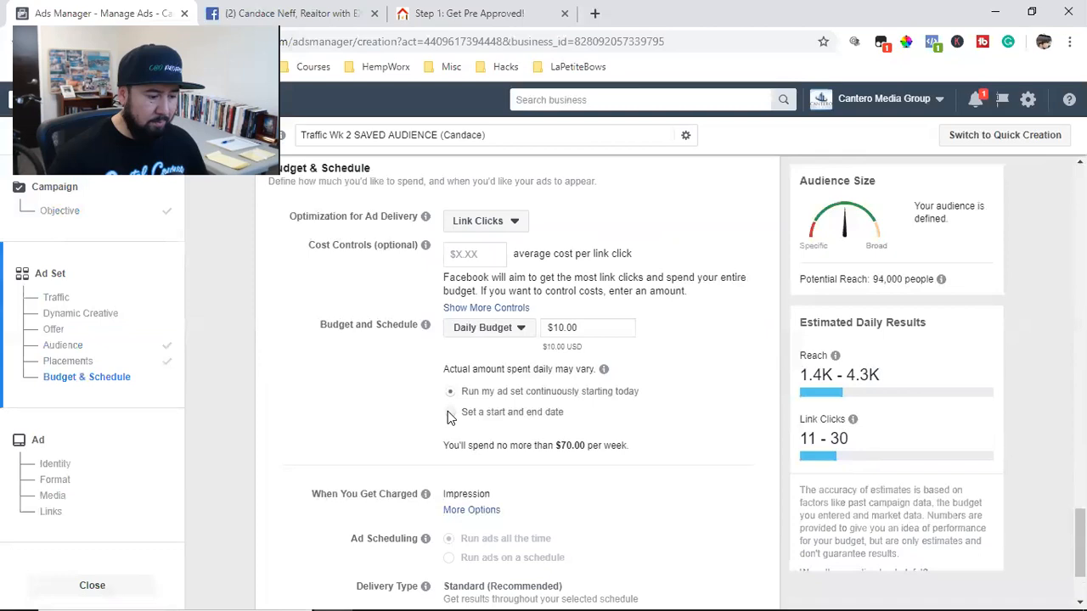
{"action": "left_click", "coordinate": [540, 414]}
{"action": "scroll", "coordinate": [538, 416], "scroll_direction": "down", "scroll_amount": 1}
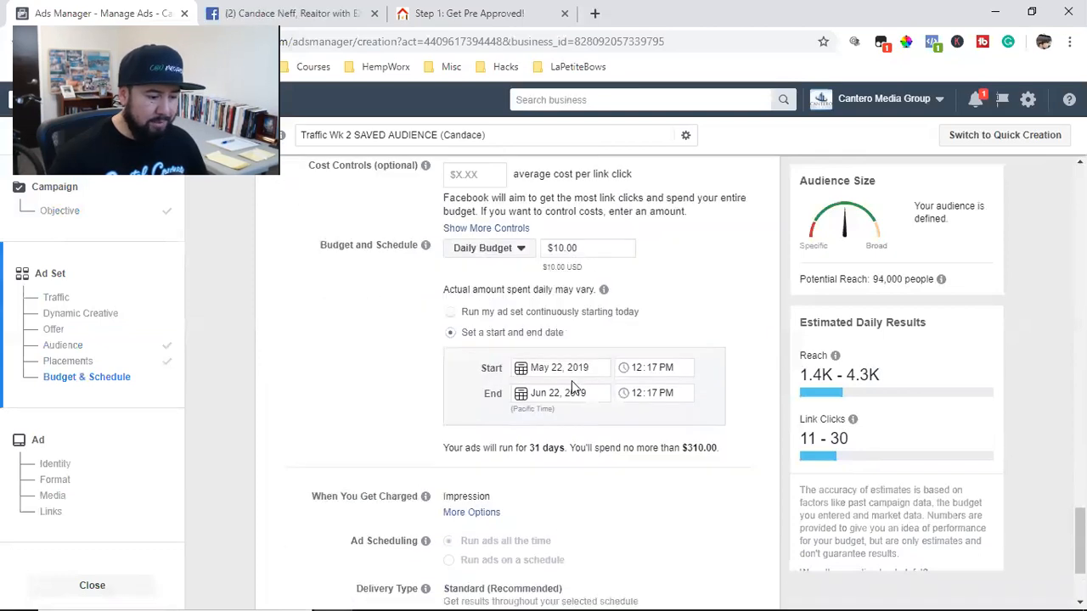
{"action": "left_click", "coordinate": [643, 374]}
{"action": "type", "text": "1"}
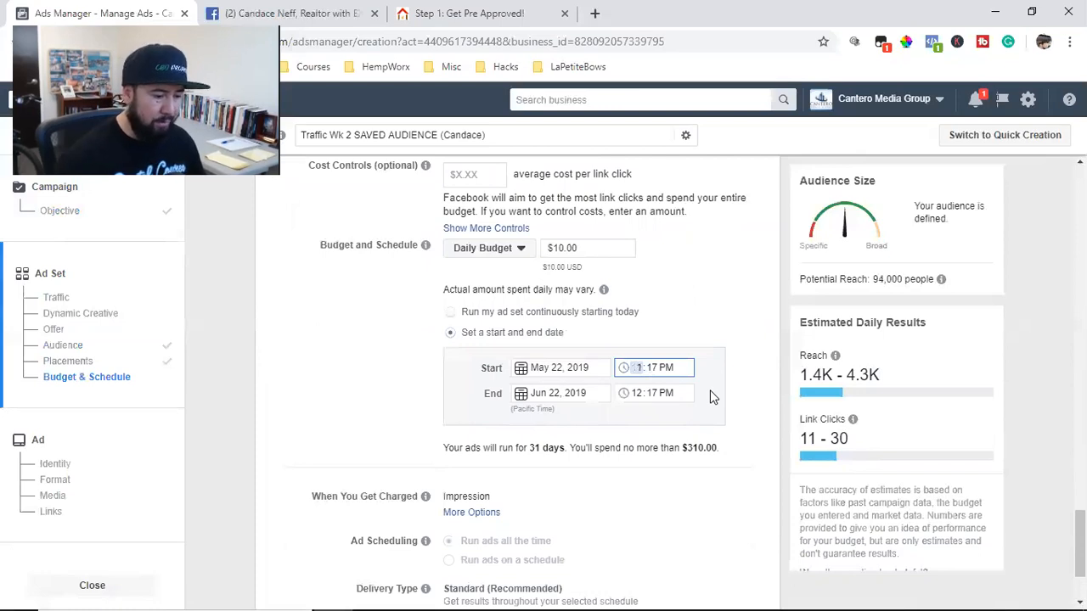
{"action": "key", "text": "Tab"}
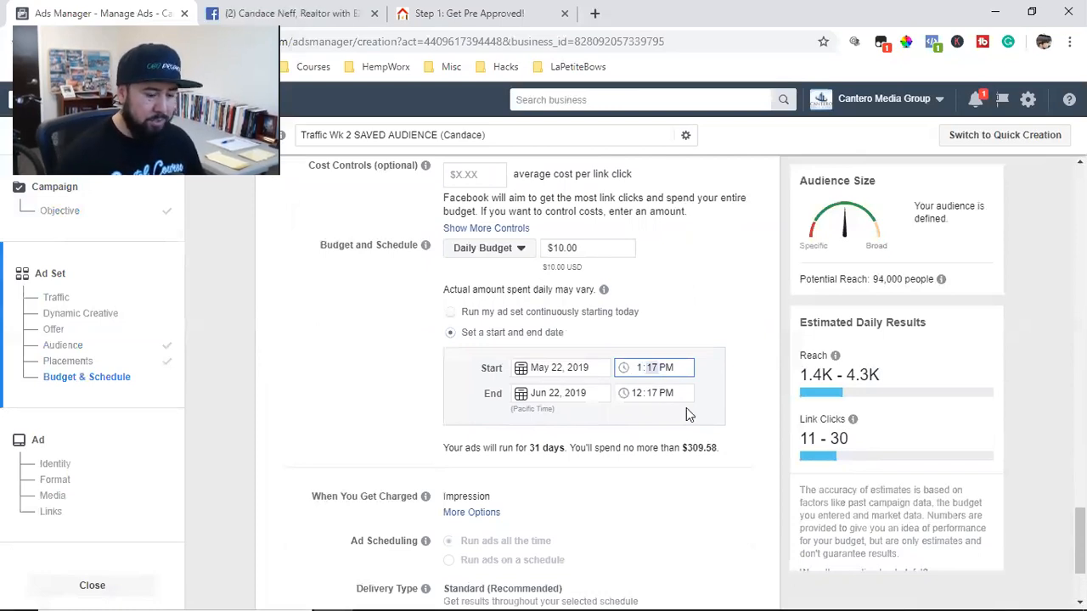
{"action": "type", "text": "30"}
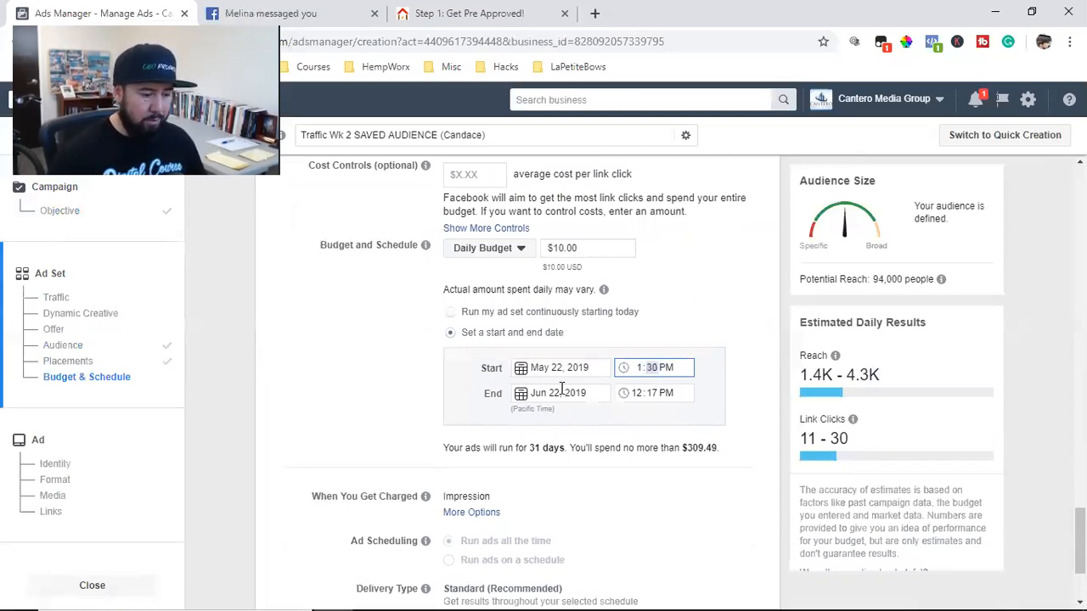
Set the ad set's end to May 27, 2019 at 1:30 PM
{"action": "left_click", "coordinate": [544, 395]}
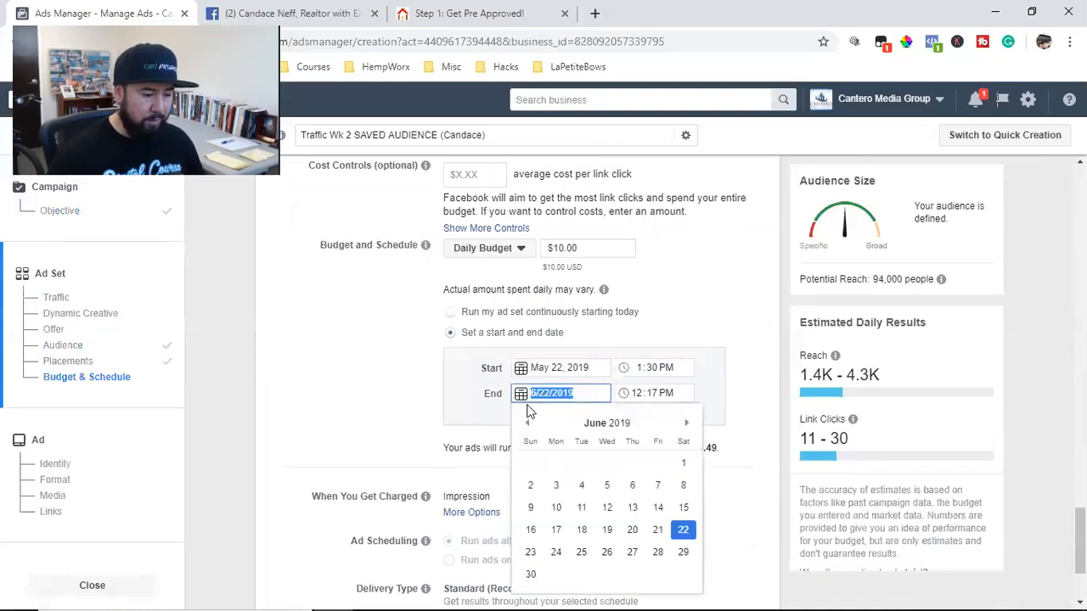
{"action": "left_click", "coordinate": [527, 423]}
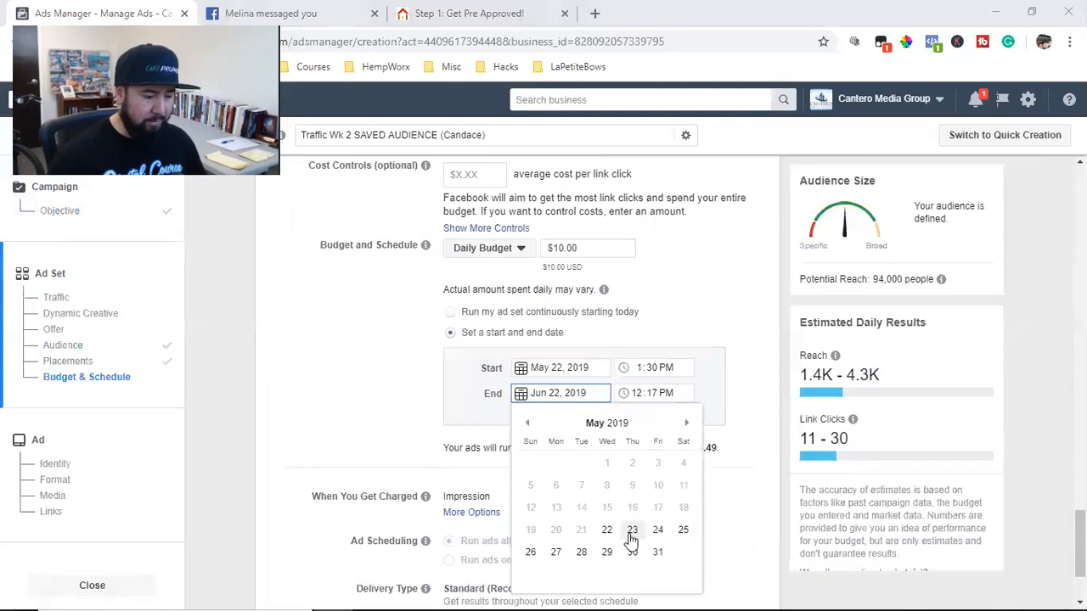
{"action": "left_click", "coordinate": [555, 553]}
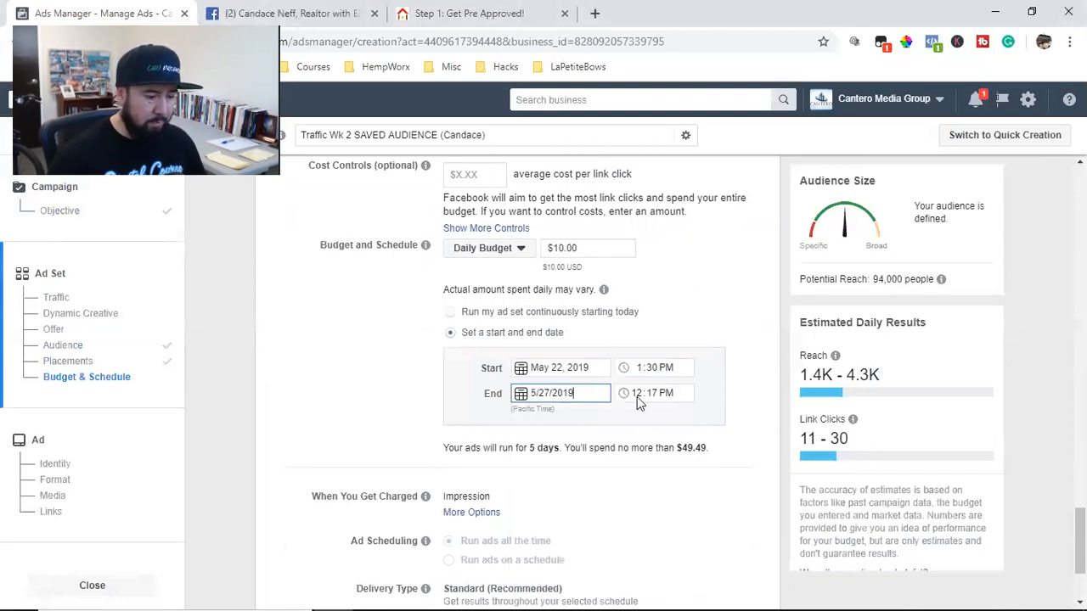
{"action": "left_click", "coordinate": [637, 397]}
{"action": "type", "text": "1"}
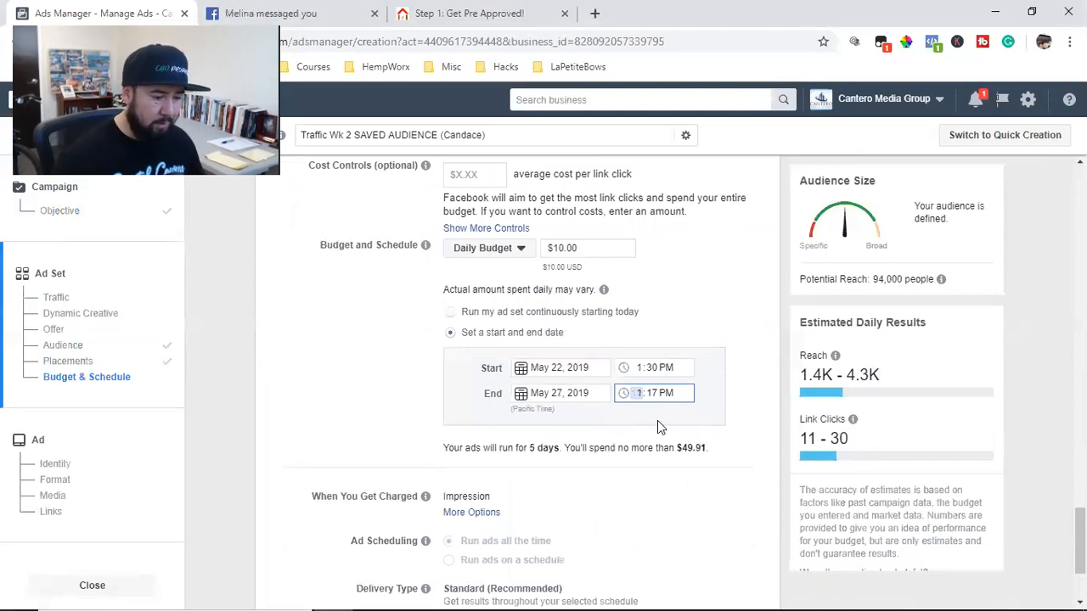
{"action": "left_click", "coordinate": [654, 395]}
{"action": "type", "text": "30"}
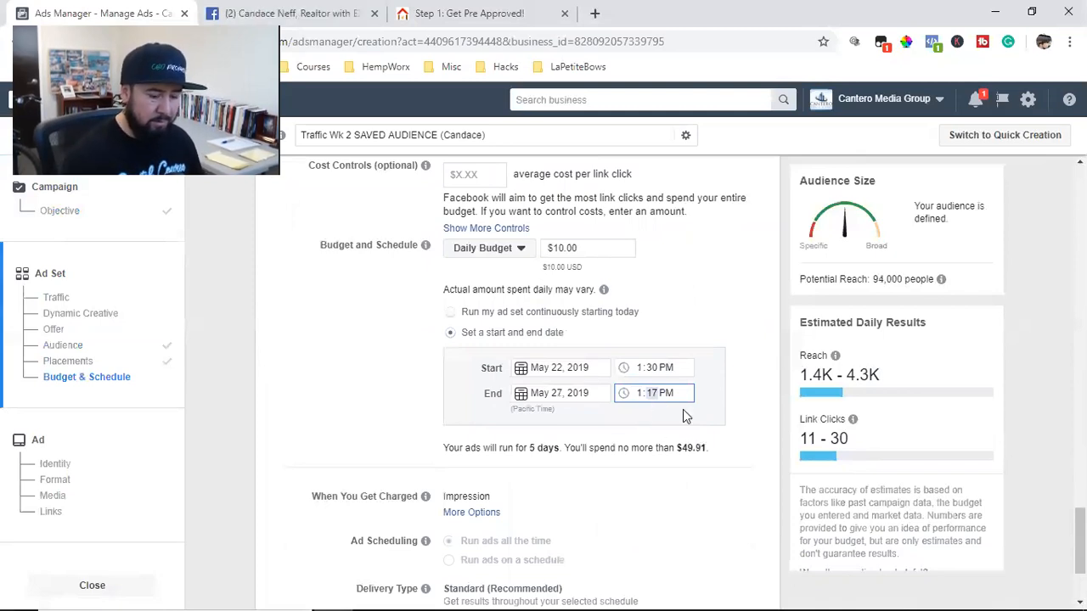
{"action": "left_click", "coordinate": [384, 405]}
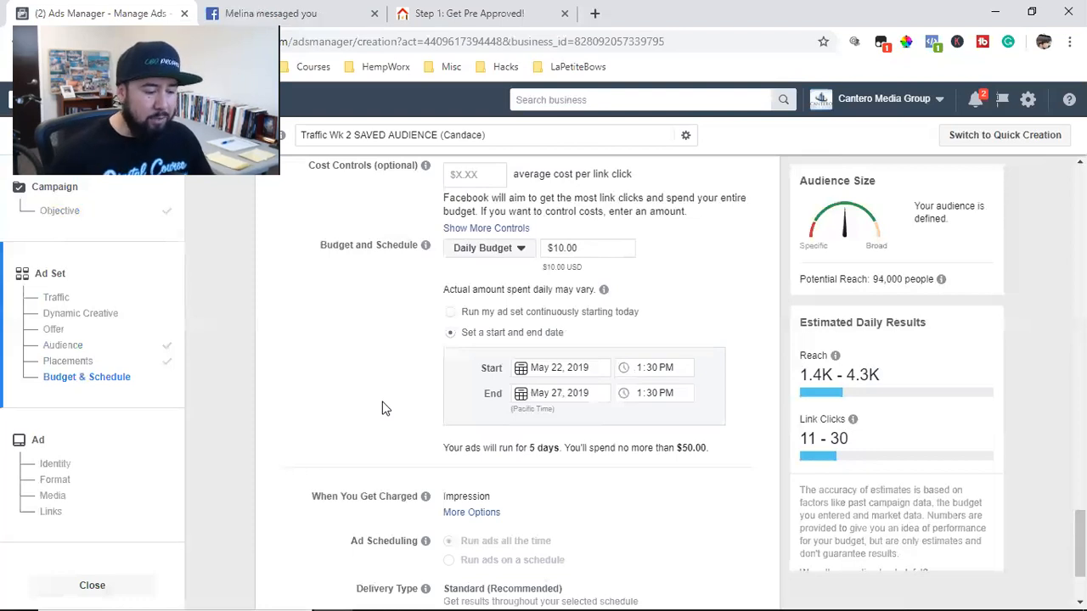
Continue to the ad level and replace the default ad name with the ad set's "Traffic Wk 2 SAVED AUDIENCE" name, including the client's first name
{"action": "scroll", "coordinate": [382, 408], "scroll_direction": "down", "scroll_amount": 2}
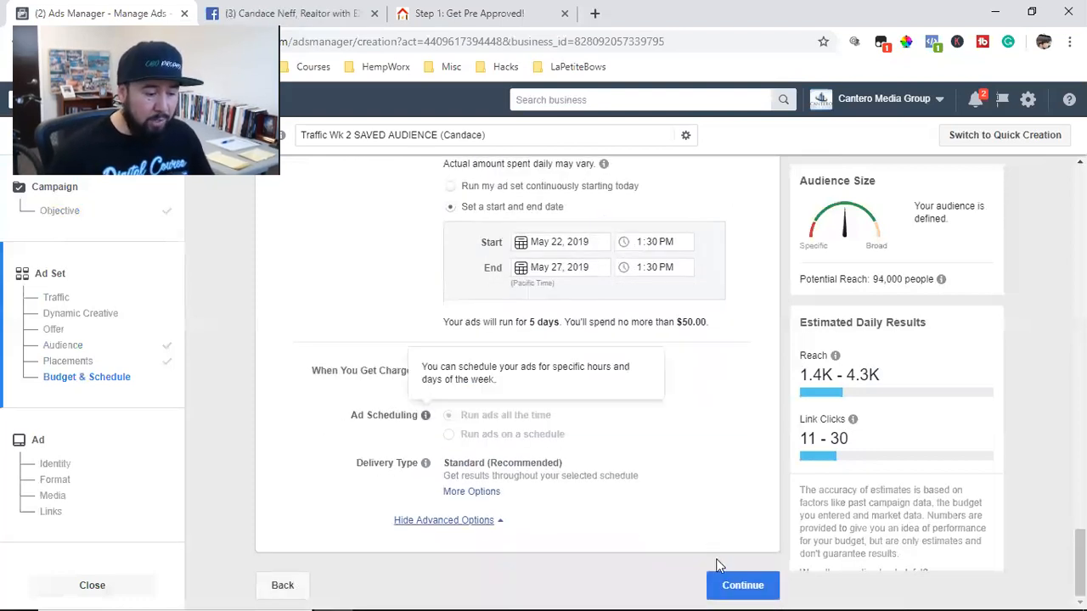
{"action": "left_click", "coordinate": [739, 586]}
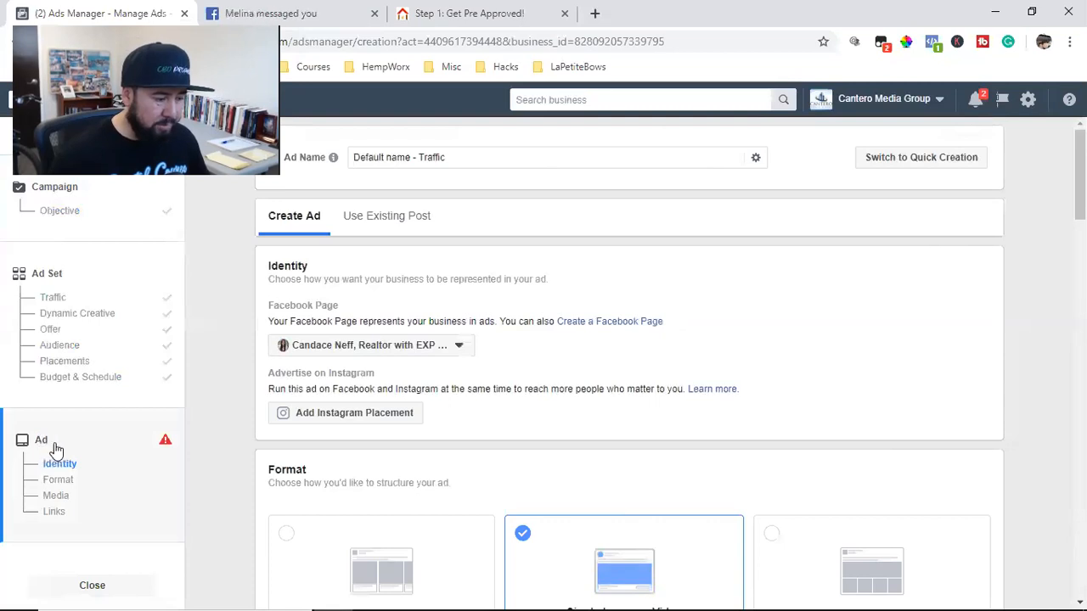
{"action": "left_click", "coordinate": [396, 155]}
{"action": "triple_click", "coordinate": [396, 156]}
{"action": "right_click", "coordinate": [396, 158]}
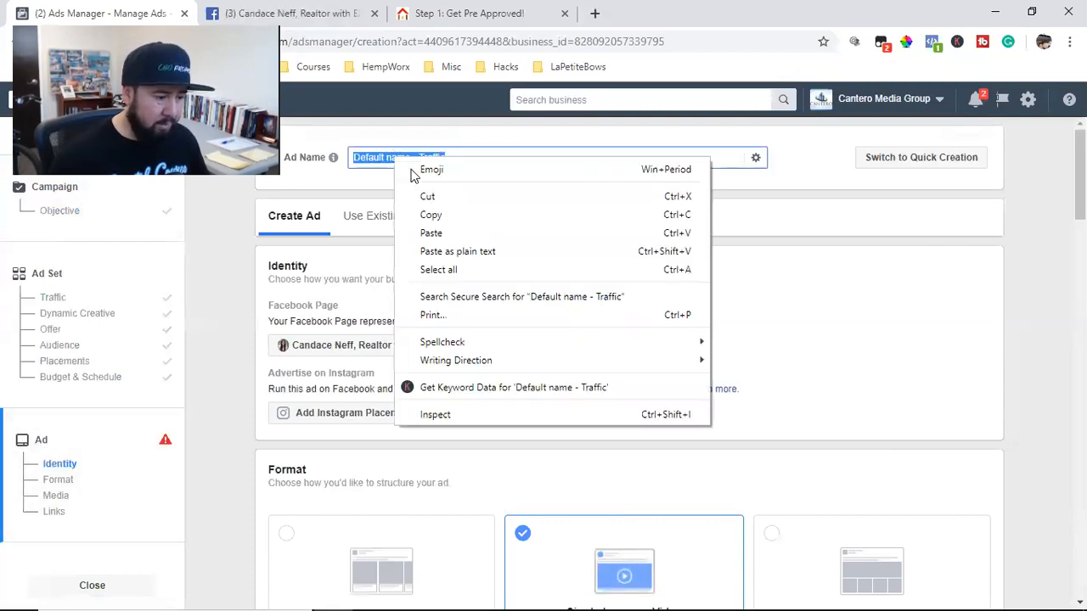
{"action": "left_click", "coordinate": [441, 240]}
{"action": "left_click", "coordinate": [505, 369]}
Set the ad to use an existing post and check the "Home Buying Process - STEP 2" video post on the realtor's Facebook page
{"action": "left_click", "coordinate": [392, 222]}
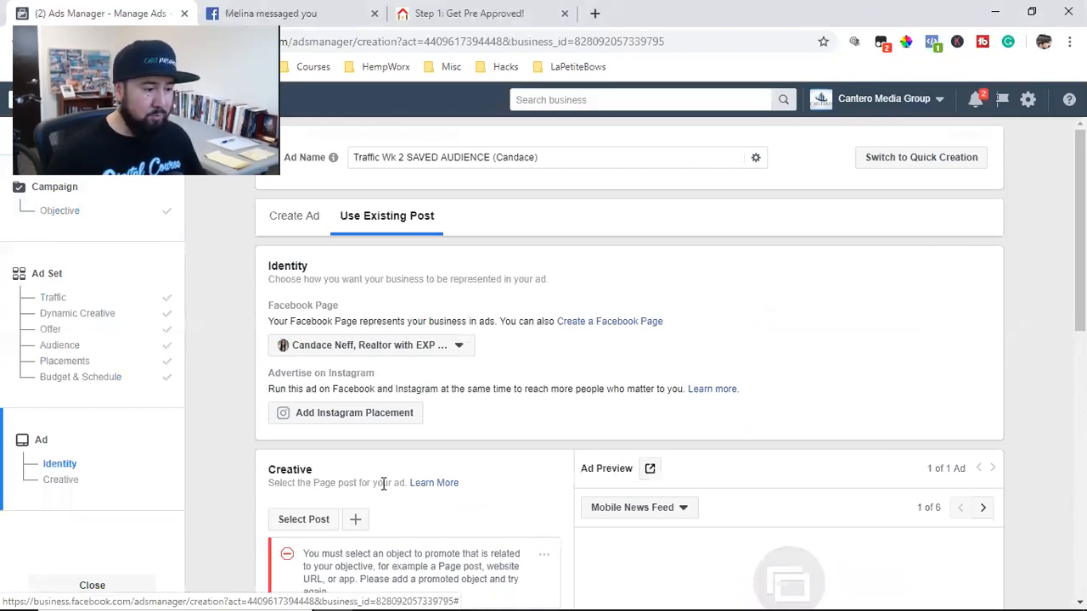
{"action": "key", "text": "ctrl+Tab"}
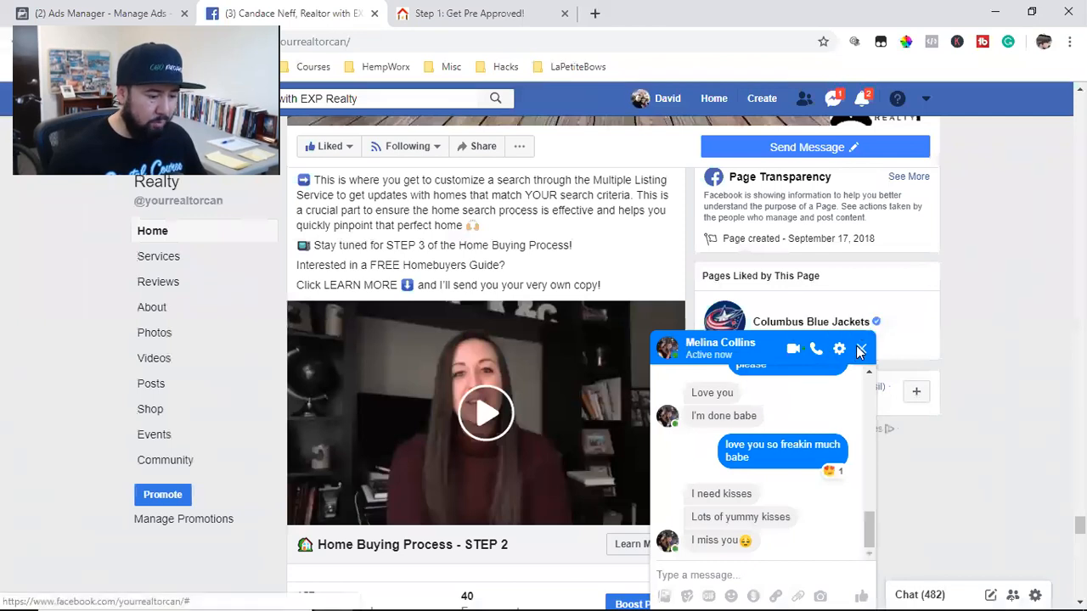
{"action": "left_click", "coordinate": [855, 348]}
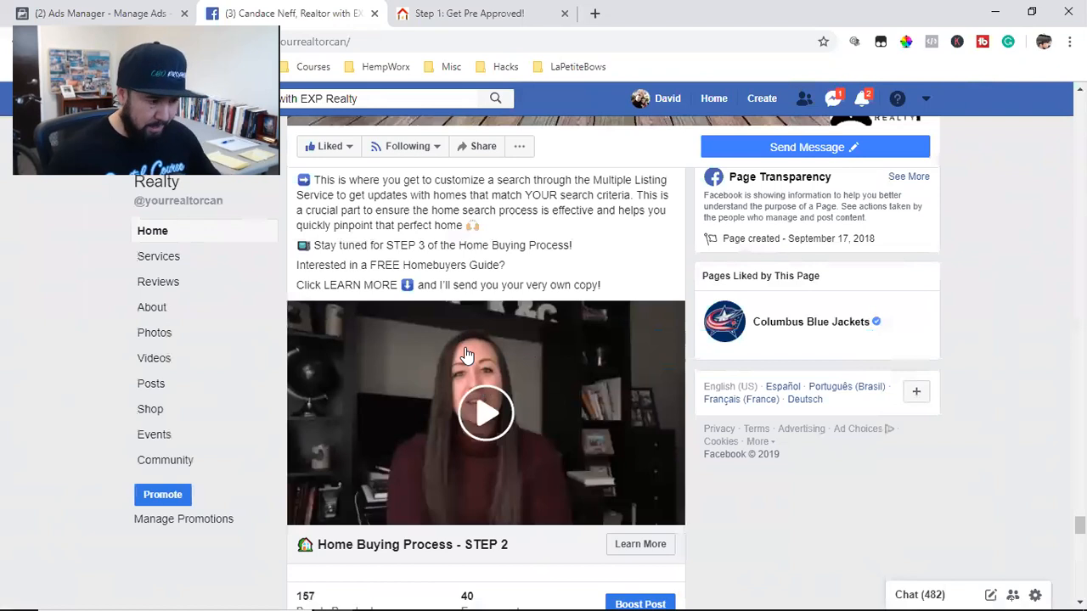
{"action": "left_click", "coordinate": [125, 11]}
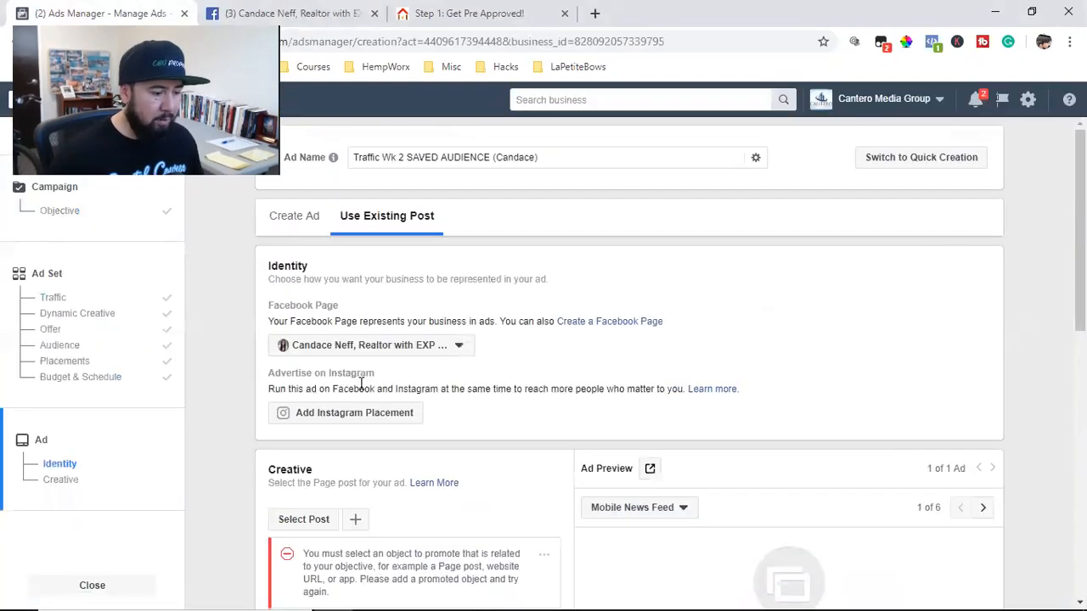
Choose the Apr 29, 2019 "Home Buying Process" post about the Customized Home Search as the ad creative
{"action": "scroll", "coordinate": [582, 380], "scroll_direction": "down", "scroll_amount": 2}
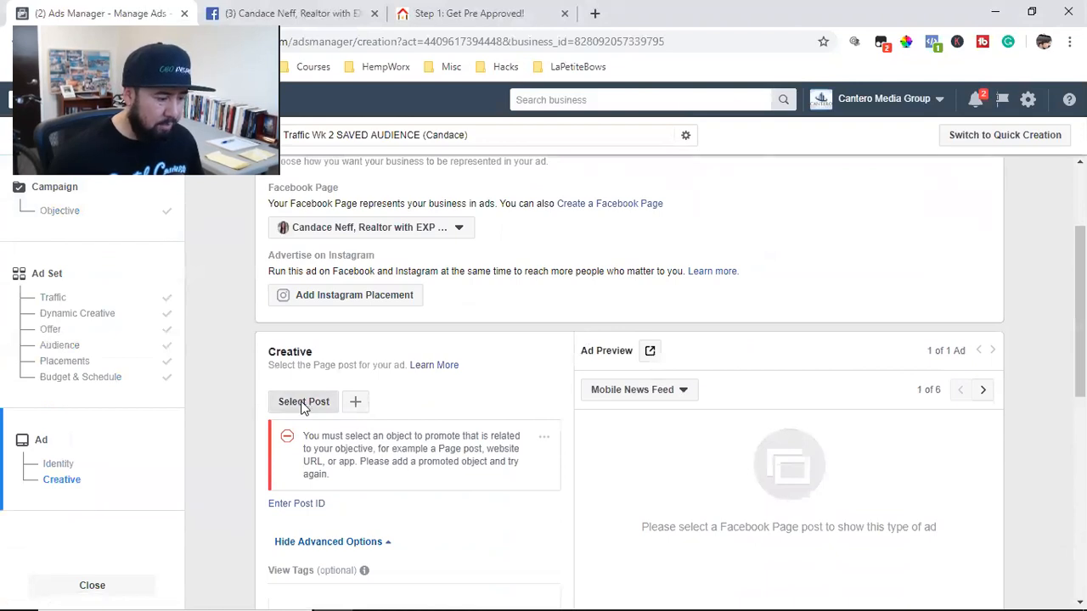
{"action": "left_click", "coordinate": [303, 405]}
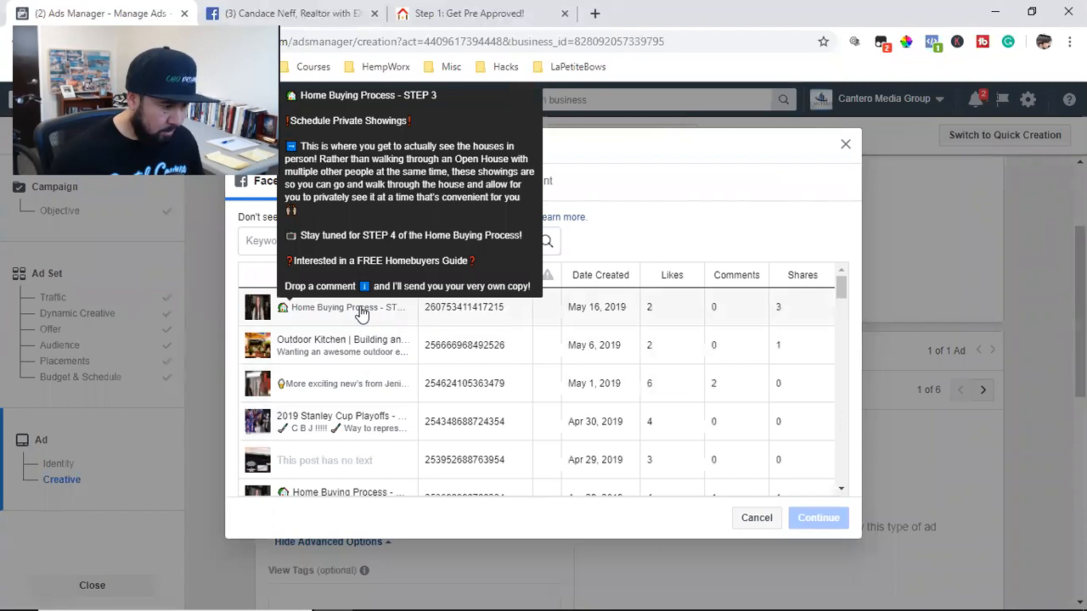
{"action": "scroll", "coordinate": [374, 344], "scroll_direction": "down", "scroll_amount": 1}
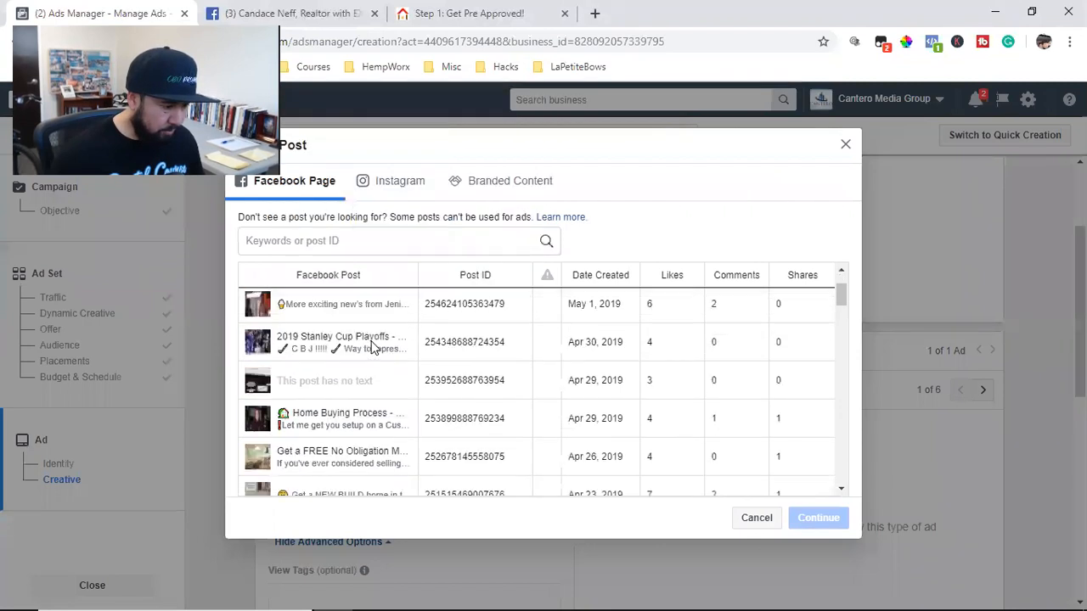
{"action": "left_click", "coordinate": [346, 418]}
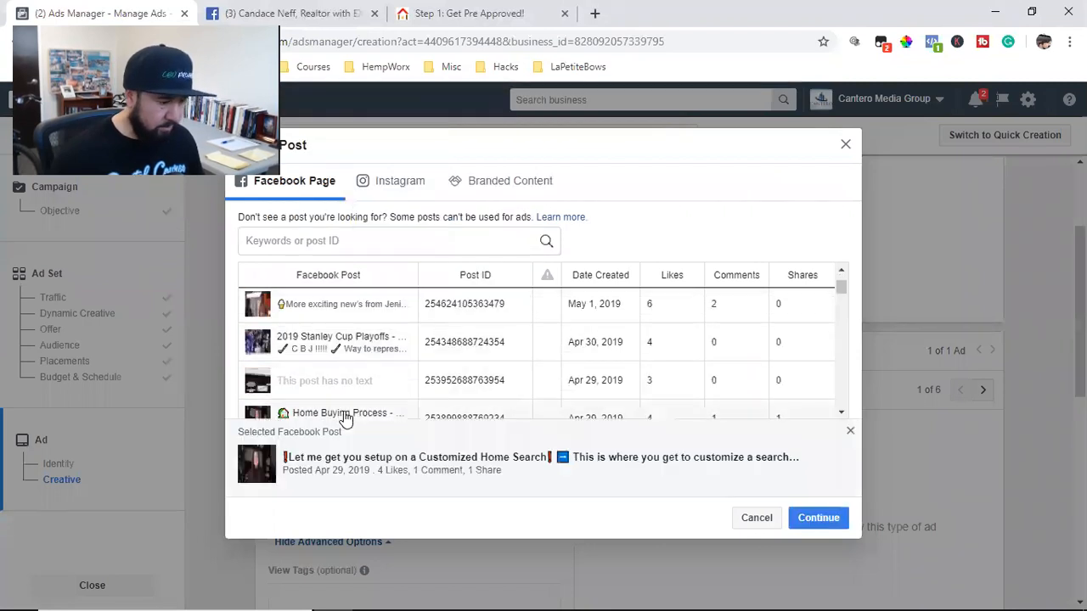
{"action": "left_click", "coordinate": [818, 519]}
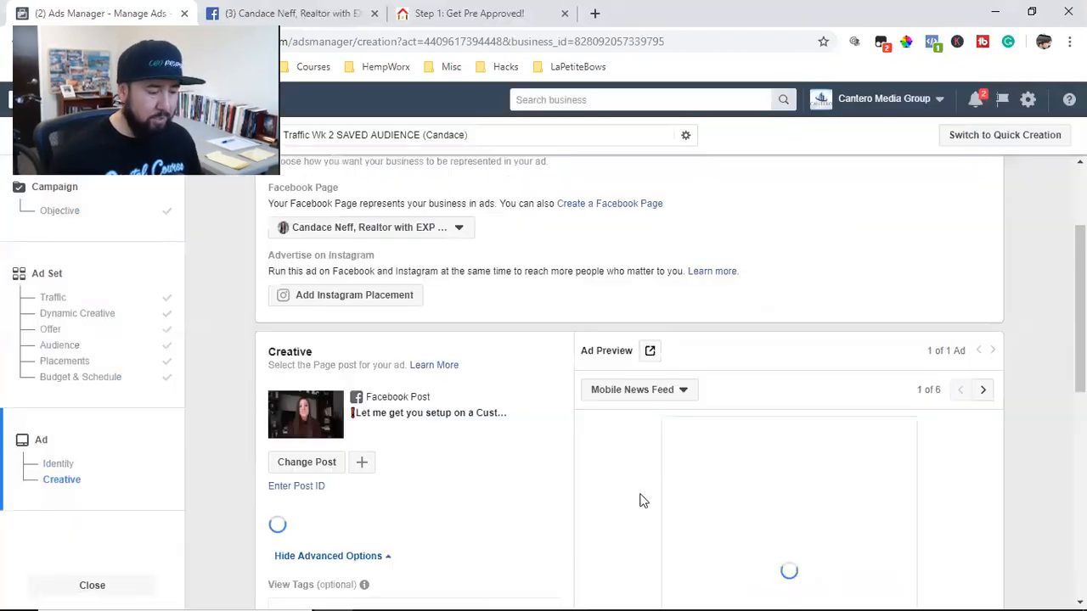
Check the post's Learn More link against the "Step 1: Get Pre Approved!" landing page and examine the ad preview
{"action": "scroll", "coordinate": [524, 436], "scroll_direction": "down", "scroll_amount": 3}
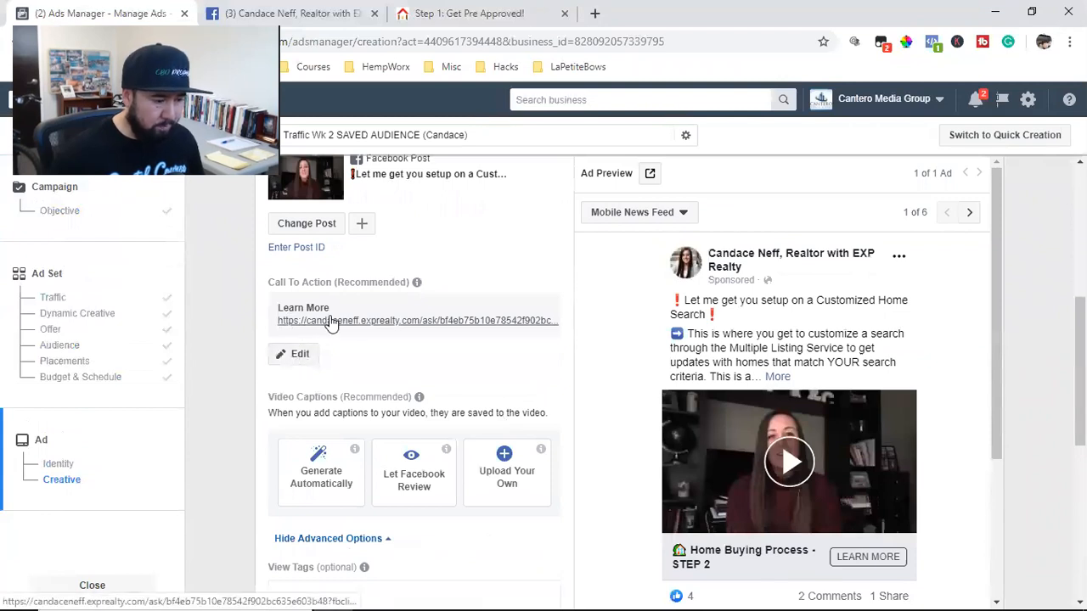
{"action": "left_click", "coordinate": [420, 12]}
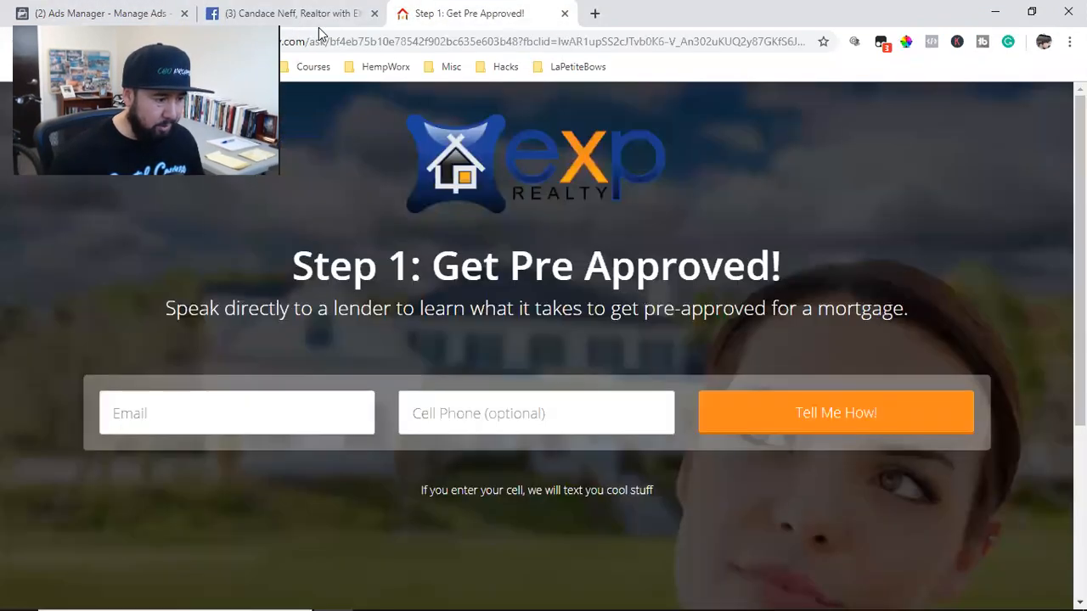
{"action": "left_click", "coordinate": [128, 13]}
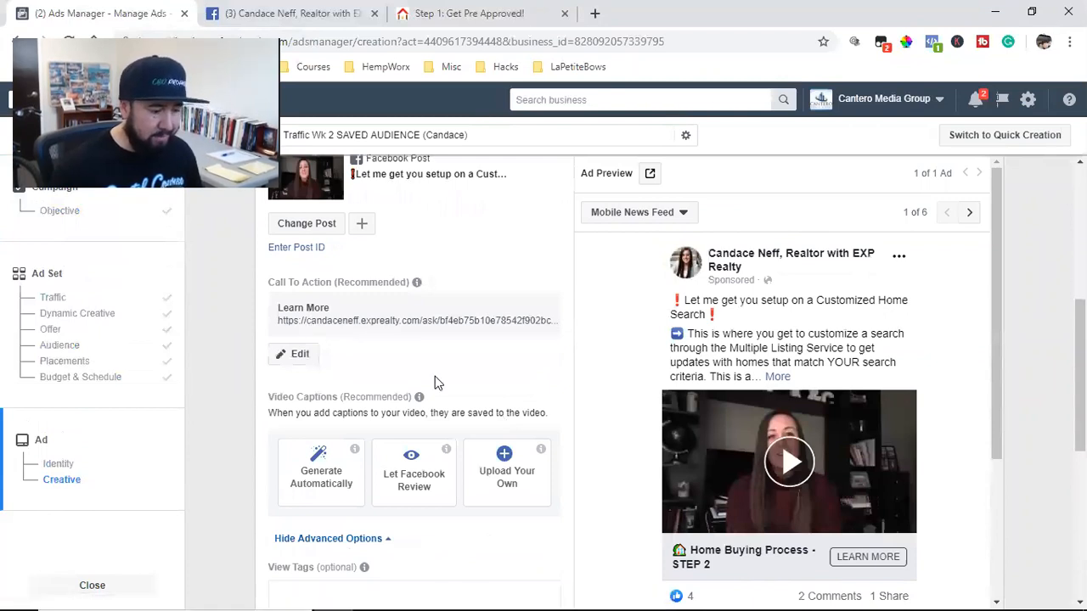
{"action": "scroll", "coordinate": [434, 382], "scroll_direction": "down", "scroll_amount": 1}
{"action": "scroll", "coordinate": [854, 574], "scroll_direction": "down", "scroll_amount": 1}
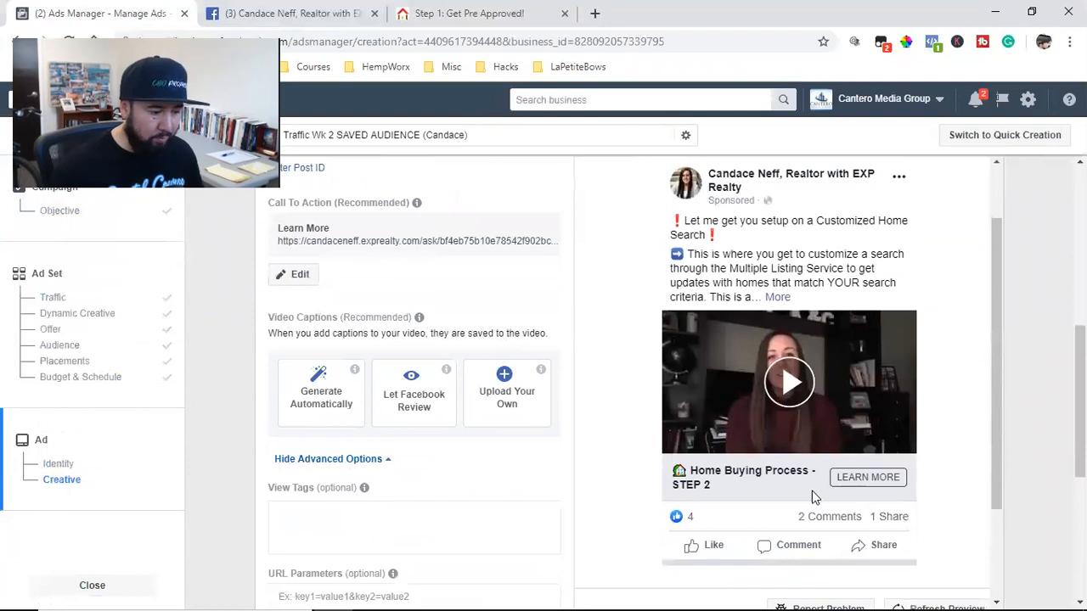
Confirm the finished ad to submit the Traffic campaign, leaving the tracking options at their defaults
{"action": "scroll", "coordinate": [849, 492], "scroll_direction": "down", "scroll_amount": 2}
{"action": "scroll", "coordinate": [498, 499], "scroll_direction": "down", "scroll_amount": 4}
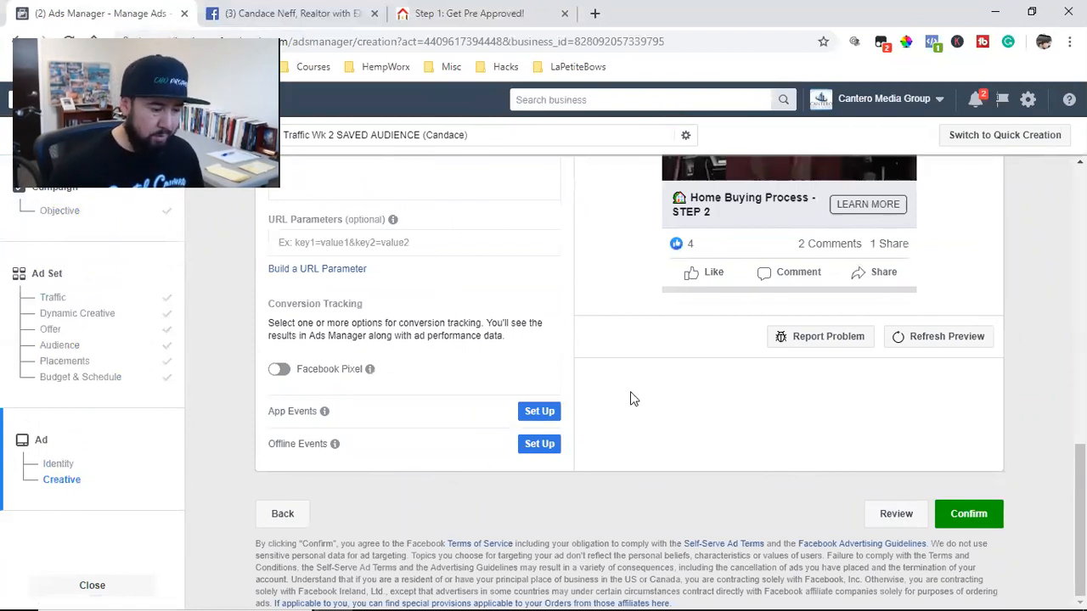
{"action": "left_click", "coordinate": [968, 514]}
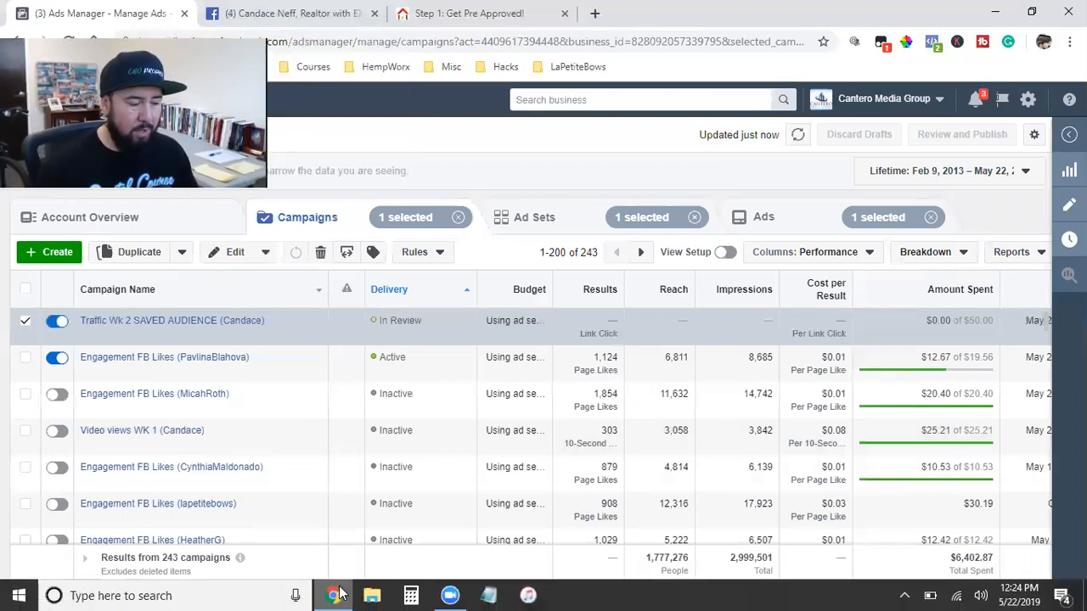
{"action": "mouse_move", "coordinate": [334, 595]}
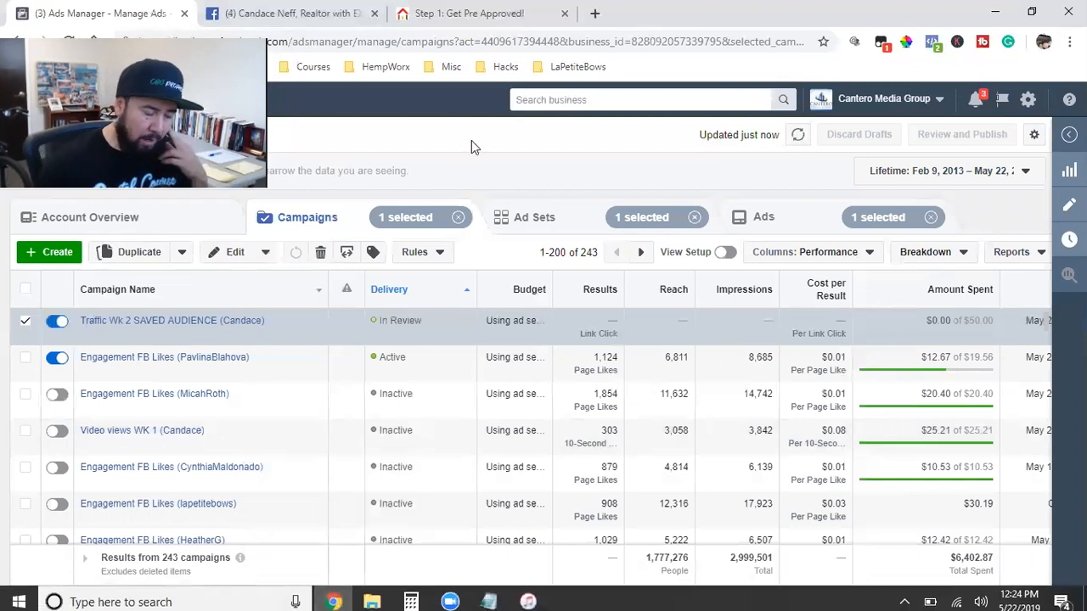